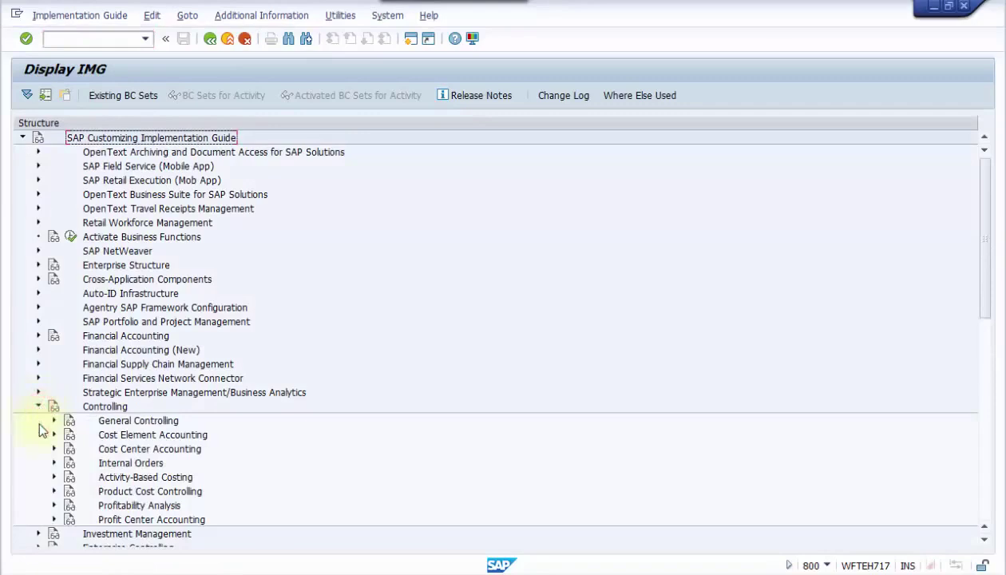
# Step: Open Define Number Ranges for Actual Postings under Controlling, Profitability Analysis, Flows of Actual Values, Initial Steps
pyautogui.click(55, 505)
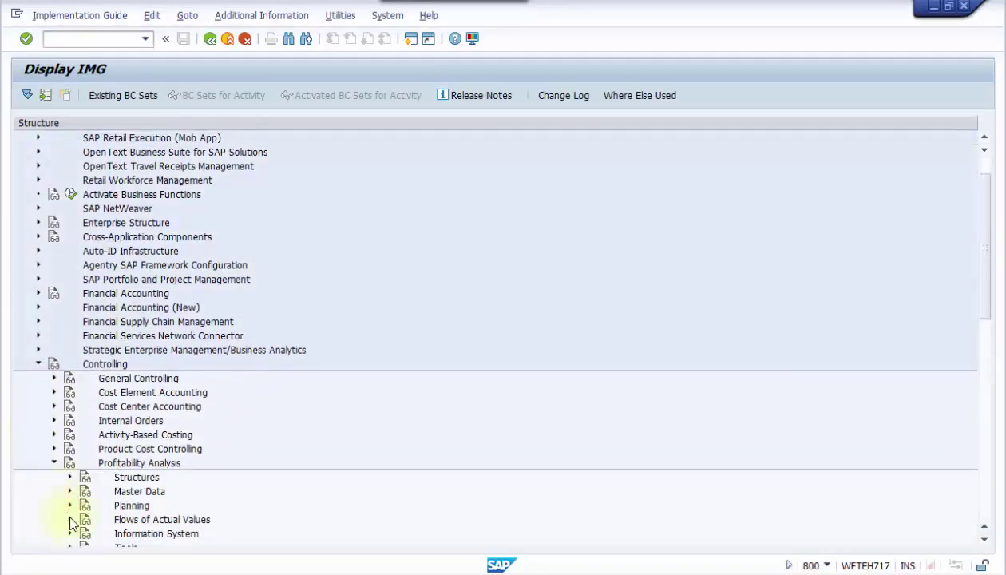
pyautogui.click(70, 519)
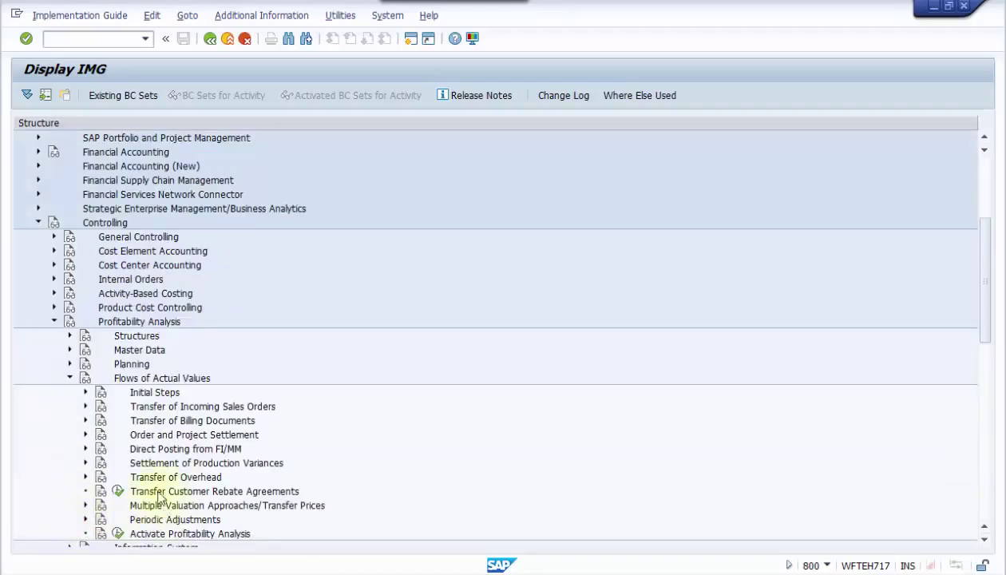
pyautogui.click(85, 392)
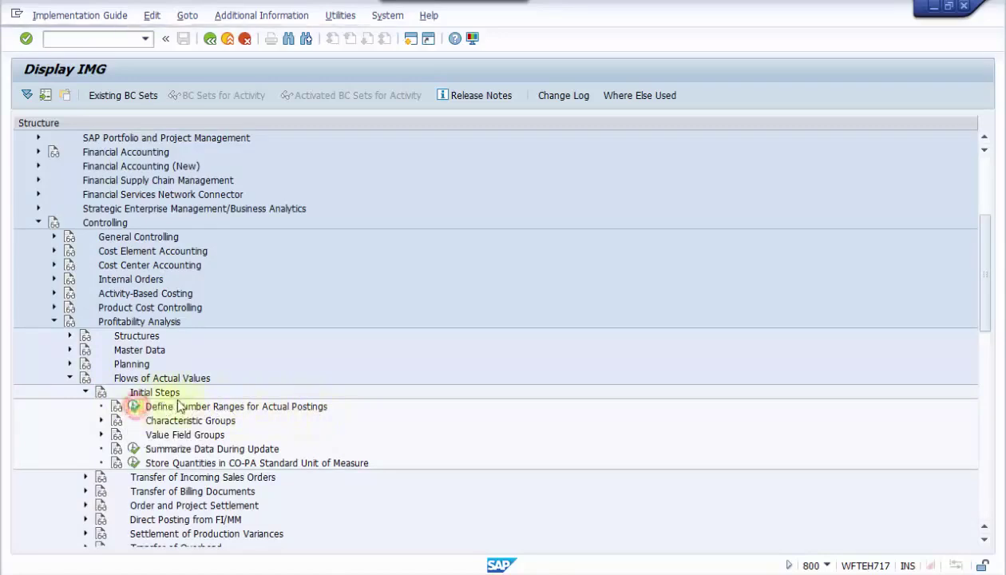
pyautogui.click(134, 406)
# Step: Display the actual line item number range intervals for operating concern 9000, and return to the implementation guide
pyautogui.write('9')
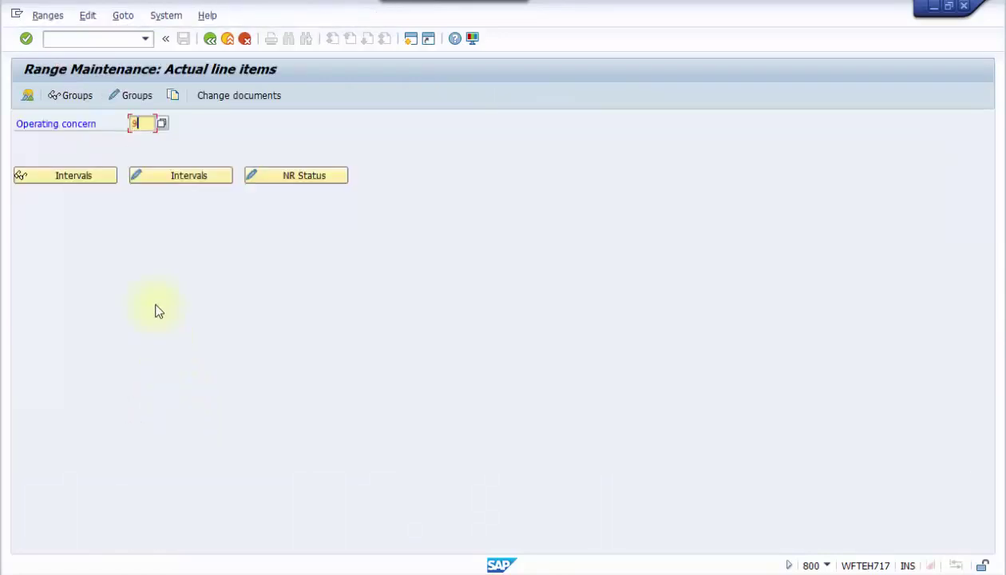
pyautogui.write('000')
pyautogui.click(106, 184)
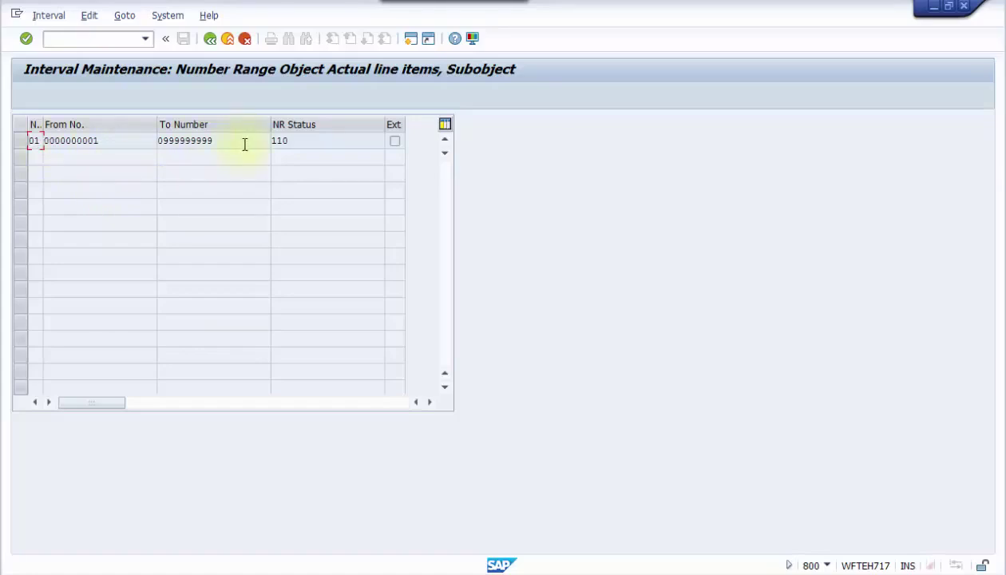
pyautogui.click(210, 39)
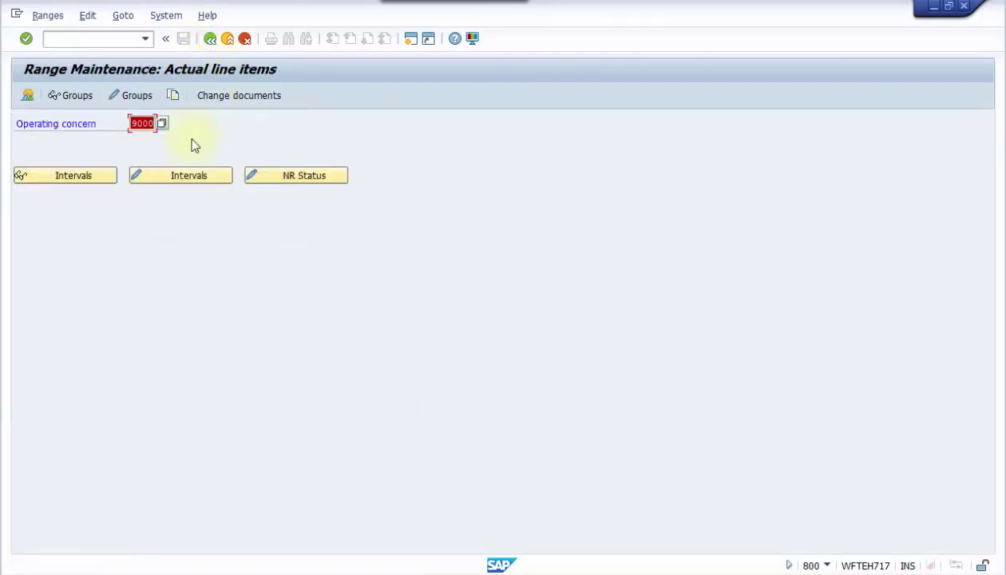
pyautogui.click(210, 39)
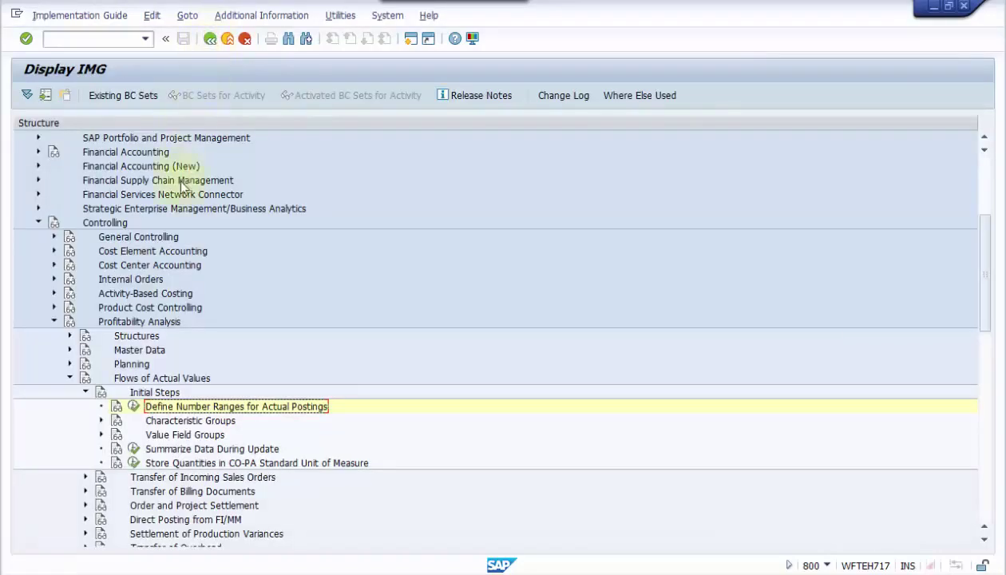
# Step: Collapse Initial Steps and open Maintain PA Transfer Structure for Direct Postings under Direct Posting from FI/MM
pyautogui.click(86, 395)
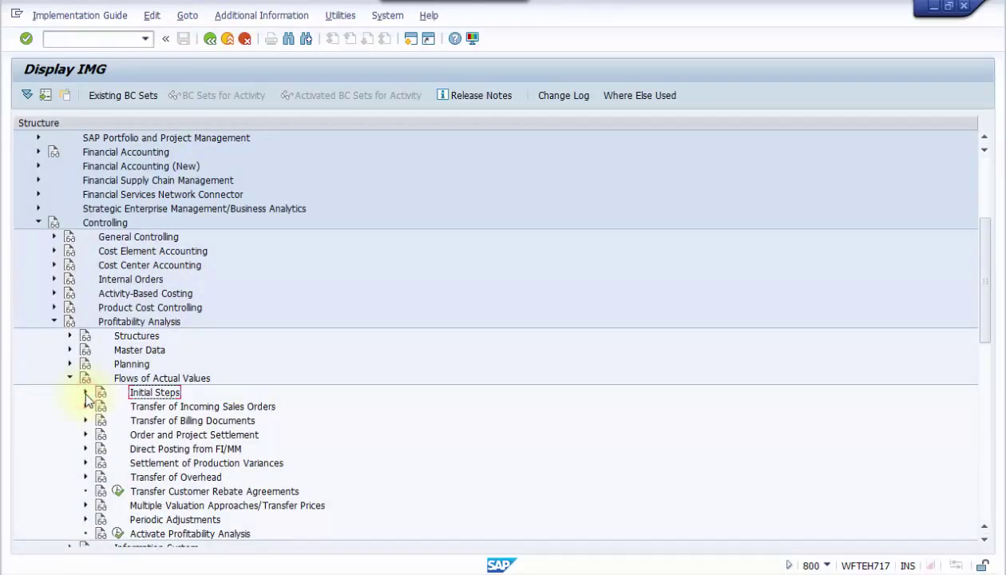
pyautogui.click(85, 450)
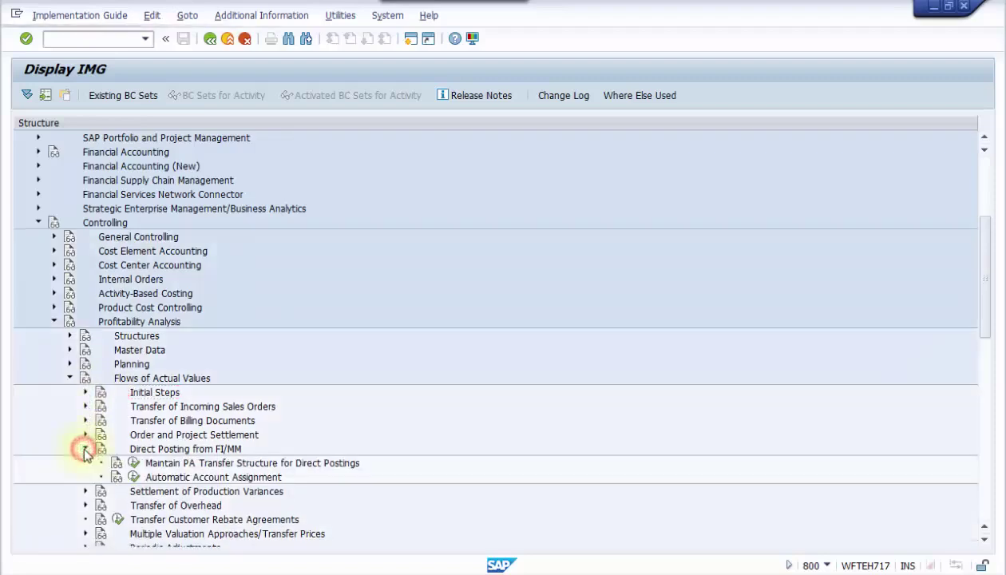
pyautogui.click(134, 464)
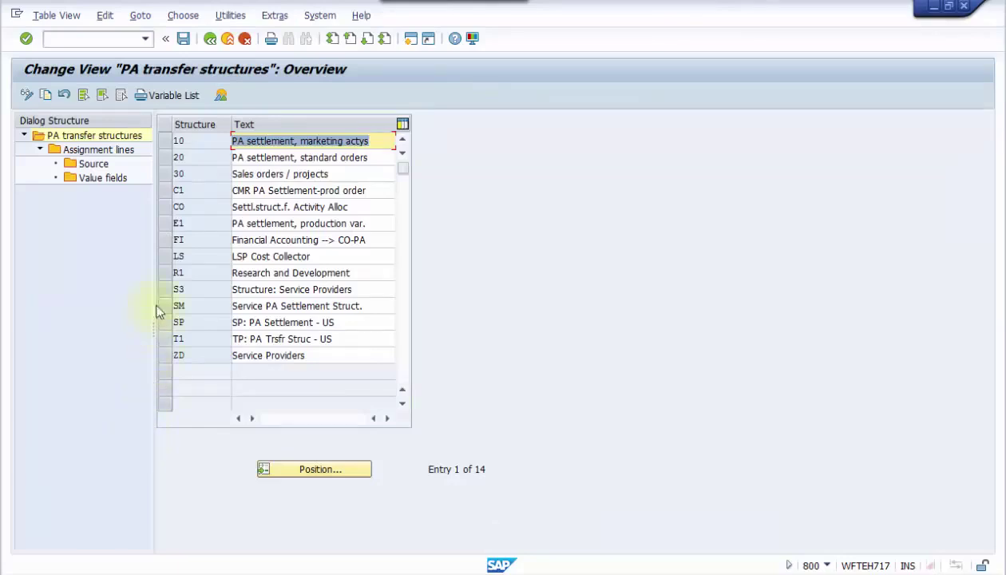
# Step: Open the source of assignment line 10, Direct costs from FI, in PA transfer structure FI
pyautogui.click(175, 240)
pyautogui.doubleClick(102, 152)
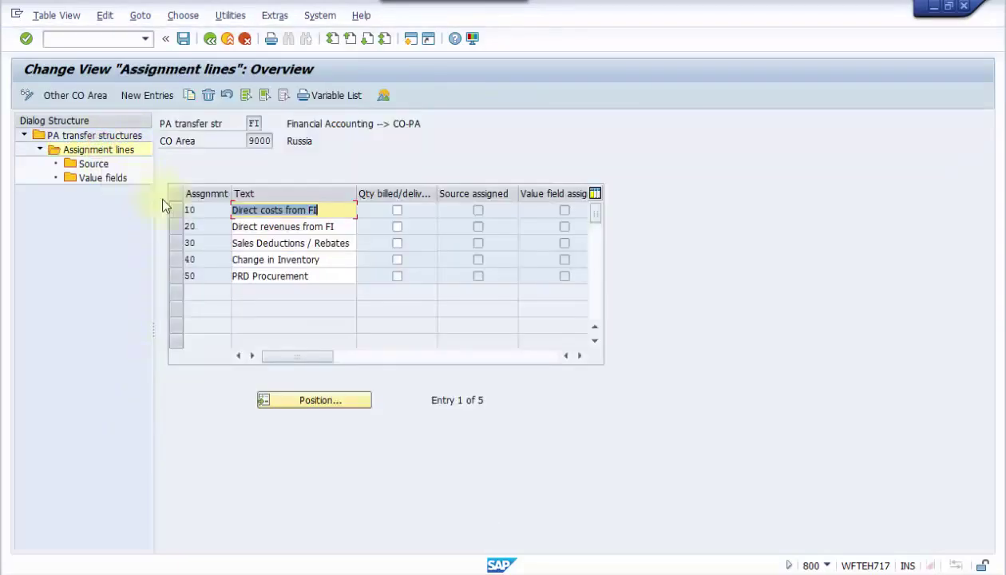
pyautogui.click(175, 211)
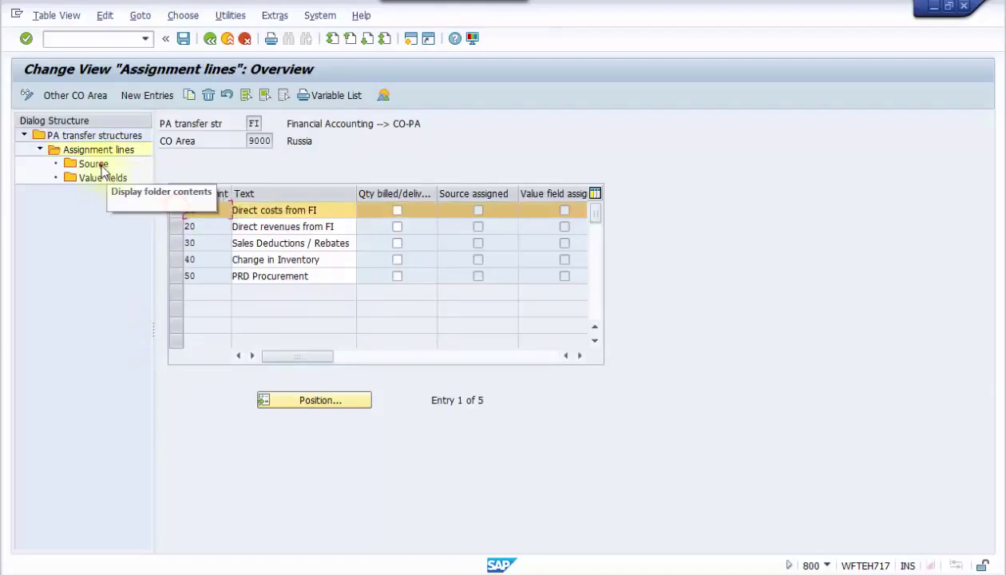
pyautogui.click(100, 164)
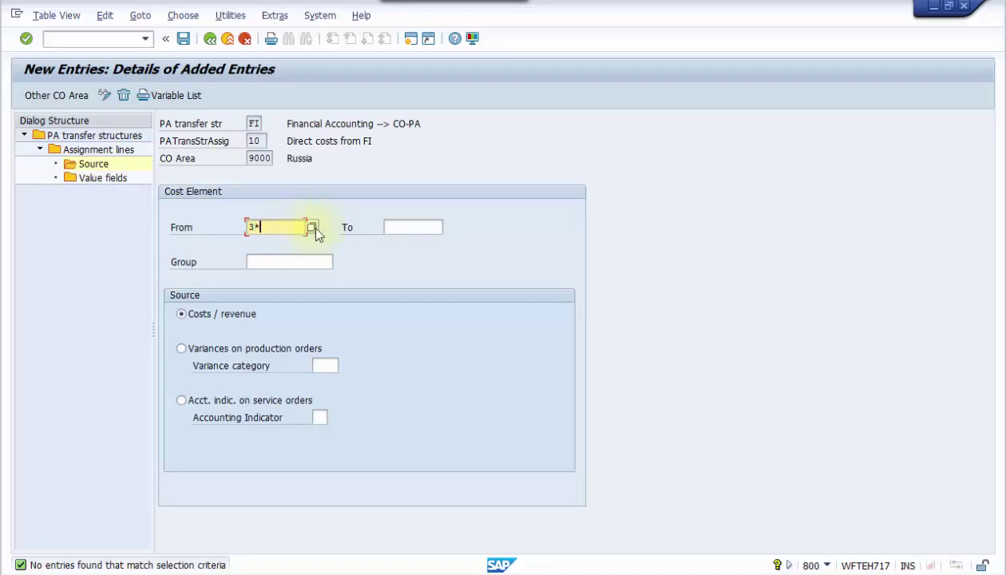
# Step: Search cost elements by 3*, sort them by chart of accounts, and choose CARU element 31000100 as the range start
pyautogui.click(312, 227)
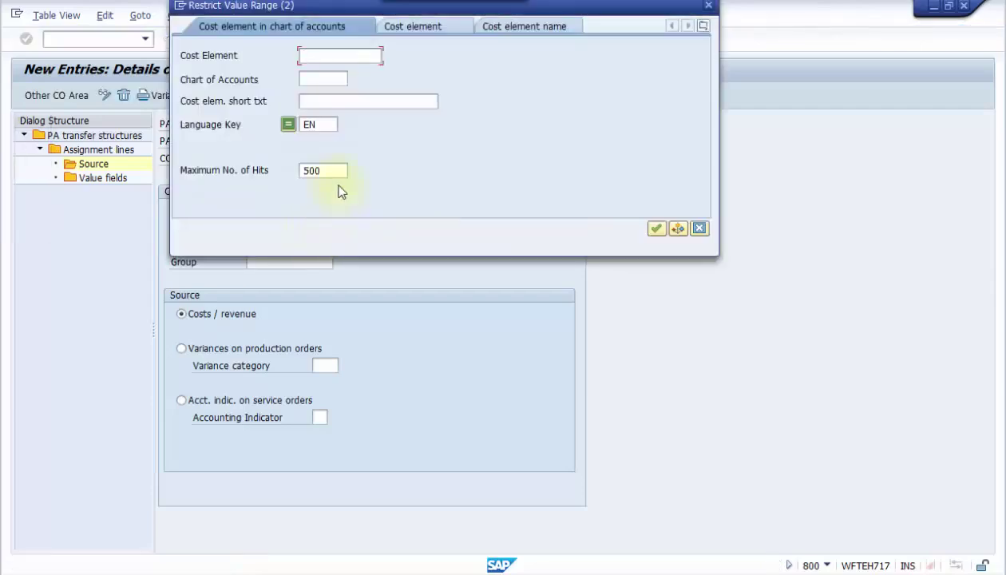
pyautogui.write('3*')
pyautogui.click(657, 229)
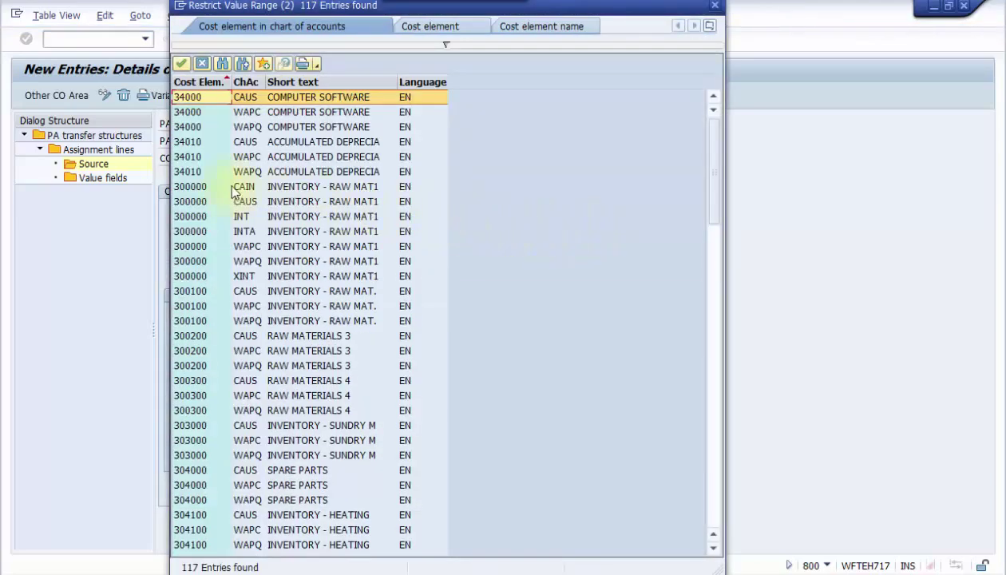
pyautogui.click(245, 81)
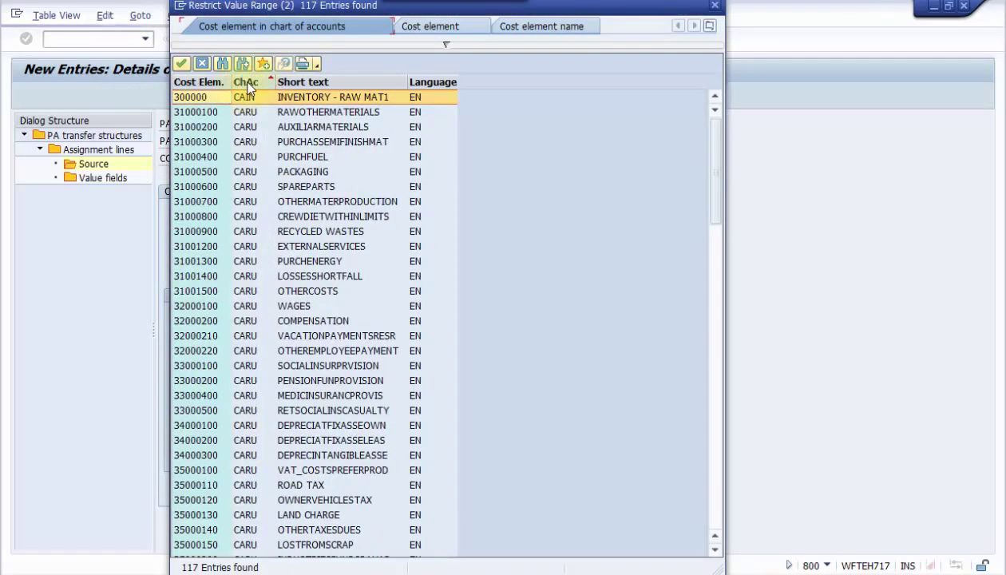
pyautogui.click(196, 112)
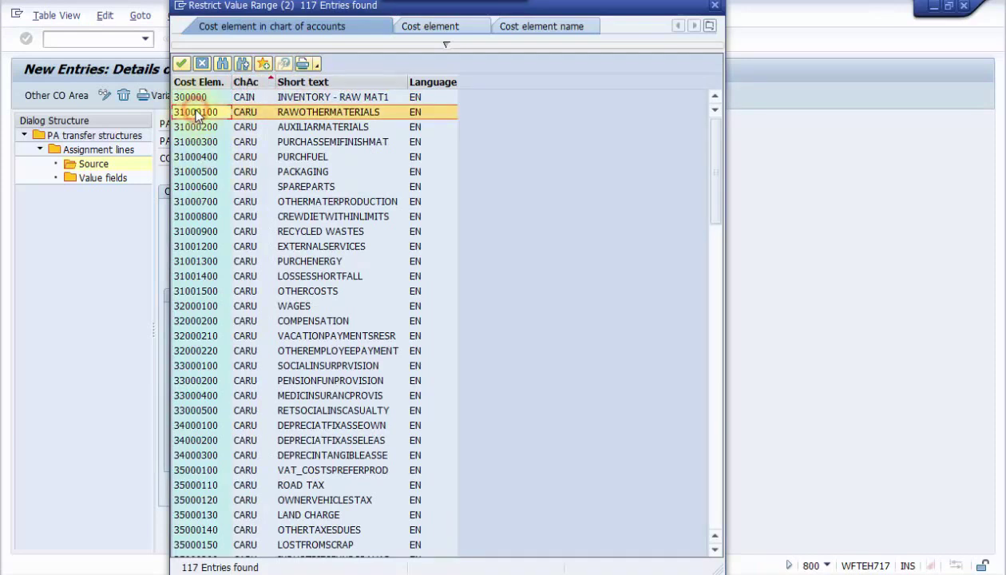
pyautogui.doubleClick(196, 113)
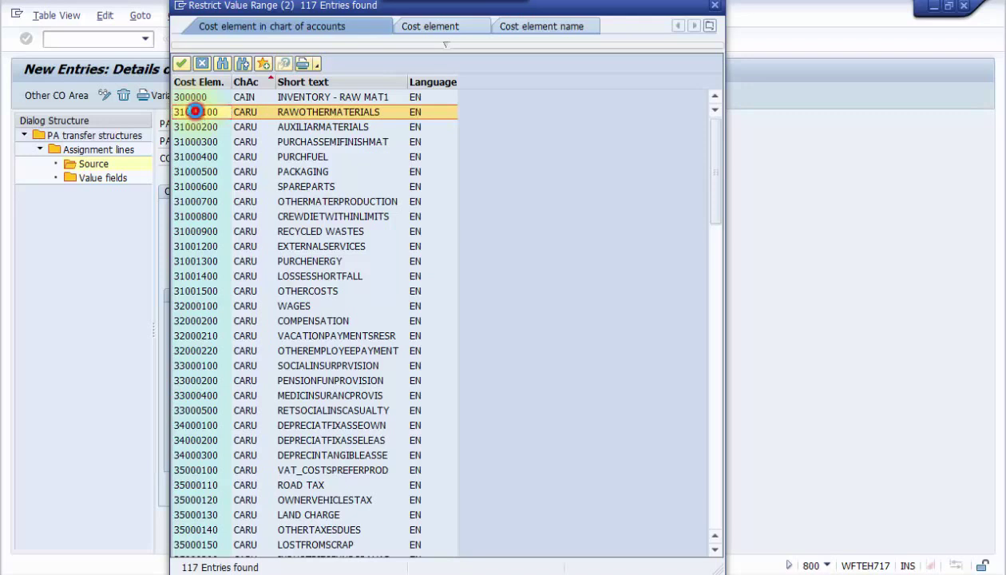
# Step: Copy the starting cost element into the end of the range, change it to 3199999, and try to save the source
pyautogui.click(297, 226)
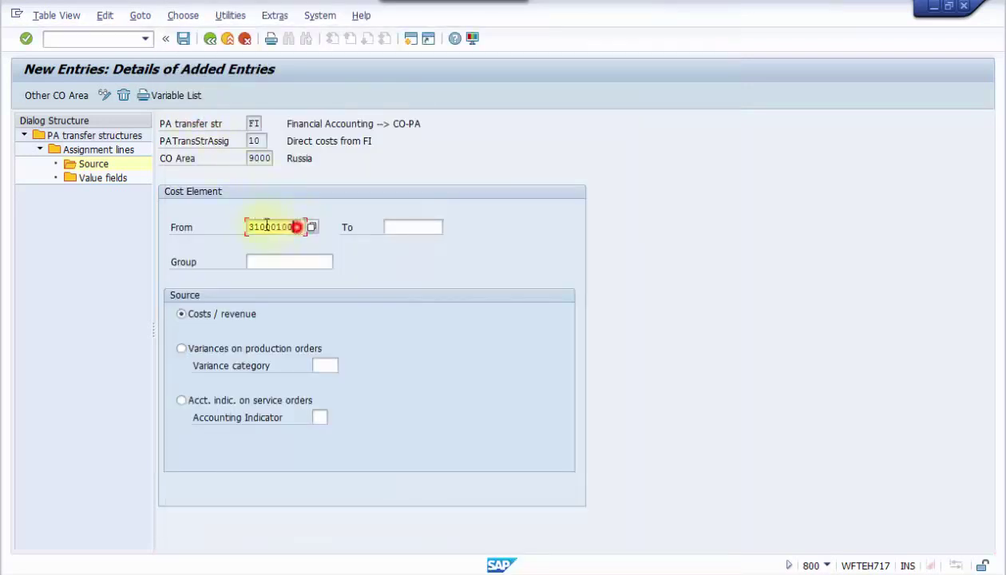
pyautogui.doubleClick(280, 227)
pyautogui.hotkey('ctrl', 'c')
pyautogui.click(283, 226)
pyautogui.click(404, 227)
pyautogui.hotkey('ctrl', 'v')
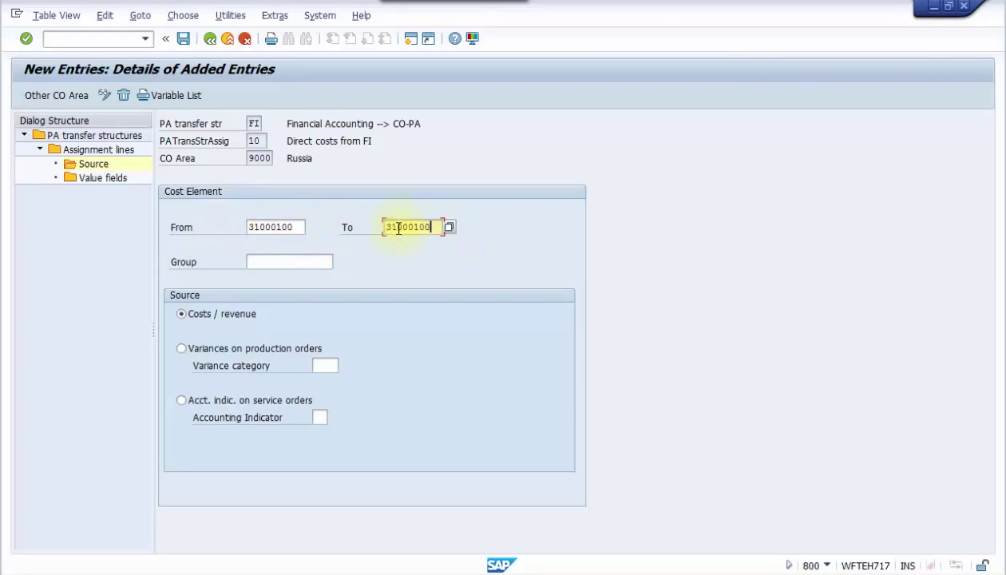
pyautogui.moveTo(401, 226); pyautogui.dragTo(439, 227)
pyautogui.write('199999')
pyautogui.click(183, 40)
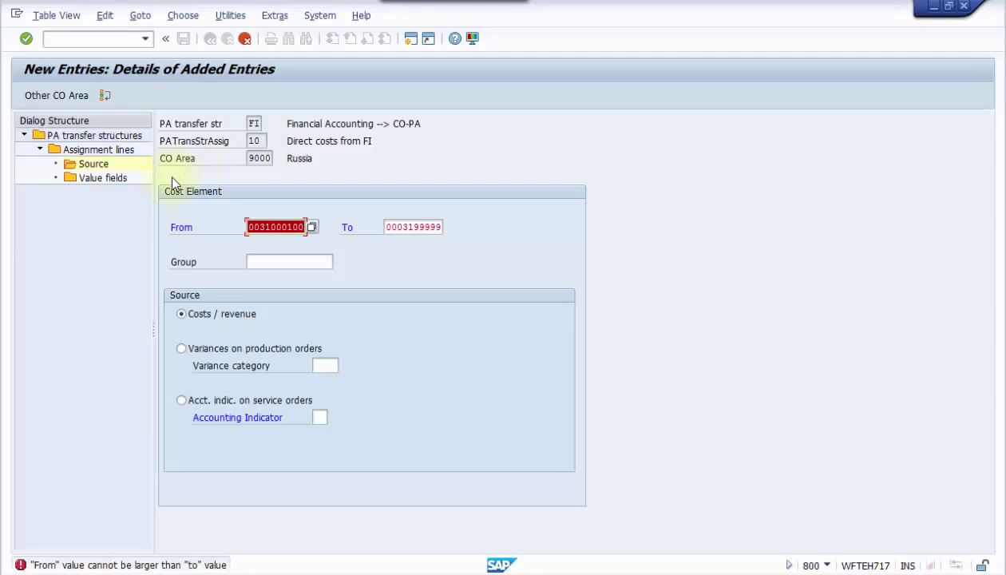
# Step: Correct the end of the cost element range to exceed its start, and save the source under customizing request EH7K900018
pyautogui.click(283, 228)
pyautogui.click(403, 227)
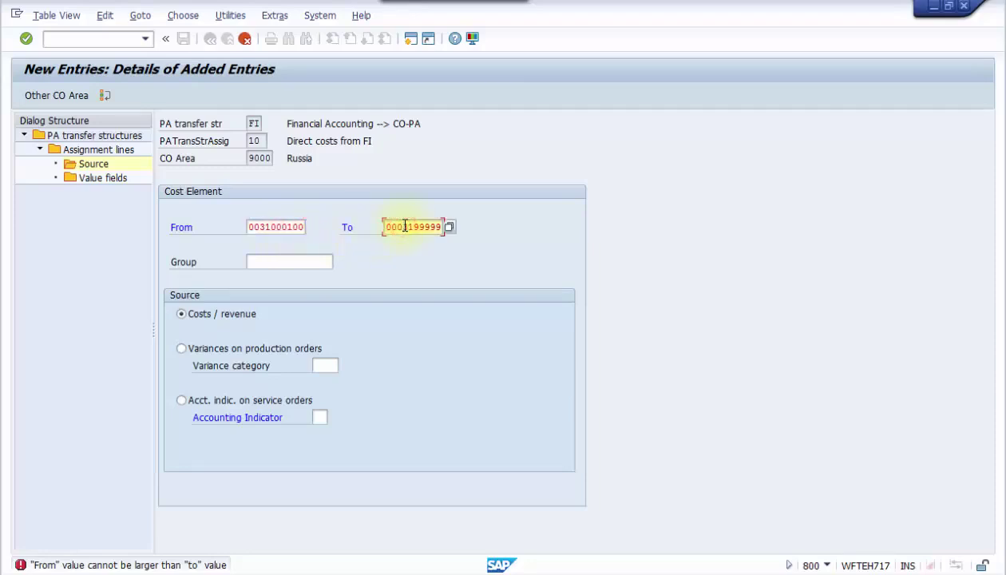
pyautogui.click(437, 228)
pyautogui.click(26, 38)
pyautogui.hotkey('ctrl', 's')
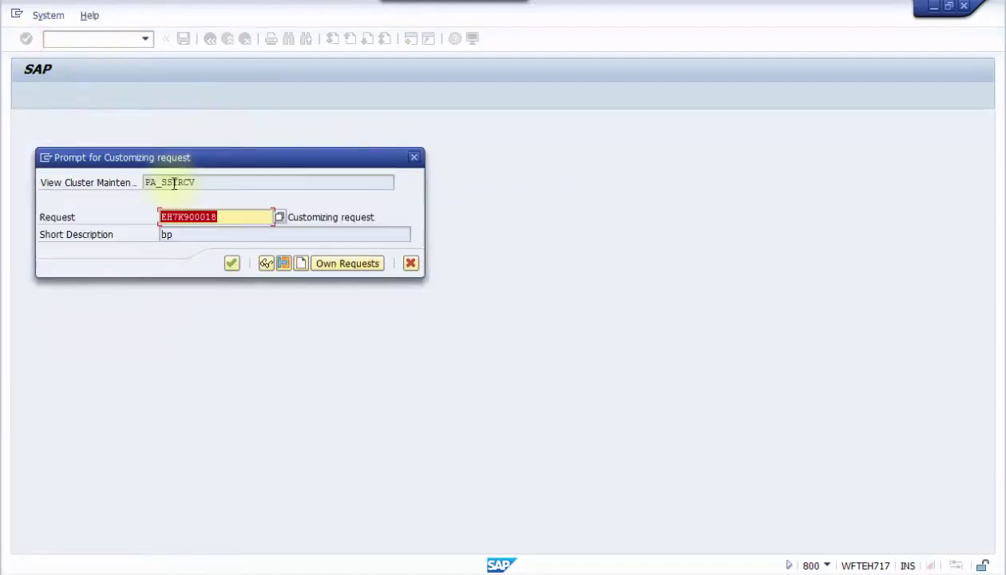
pyautogui.click(232, 263)
# Step: Add a value fields entry for assignment line 10 with type 1 Value field and fixed/variable indicator 3, sum of fixed and variable amounts
pyautogui.doubleClick(121, 186)
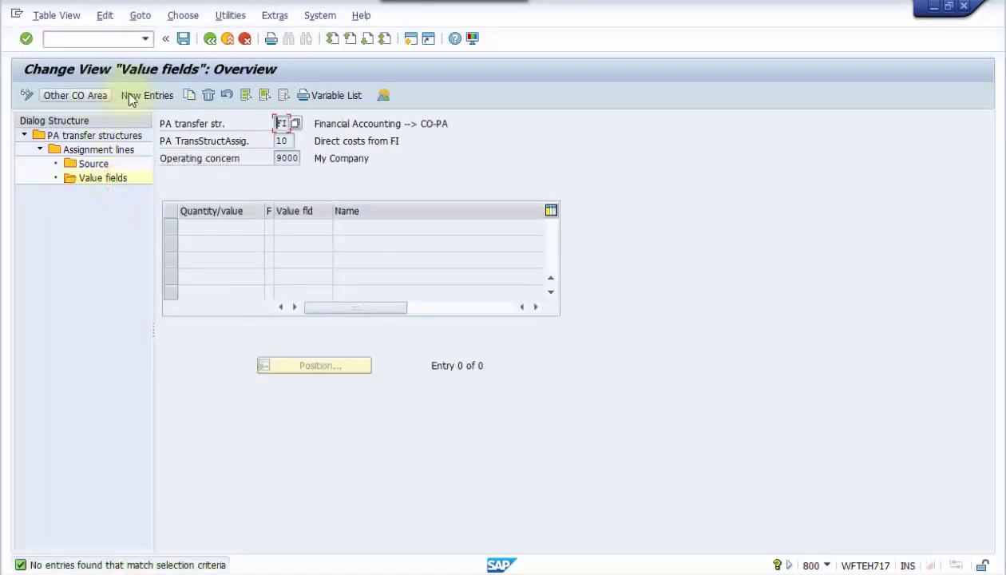
pyautogui.click(130, 97)
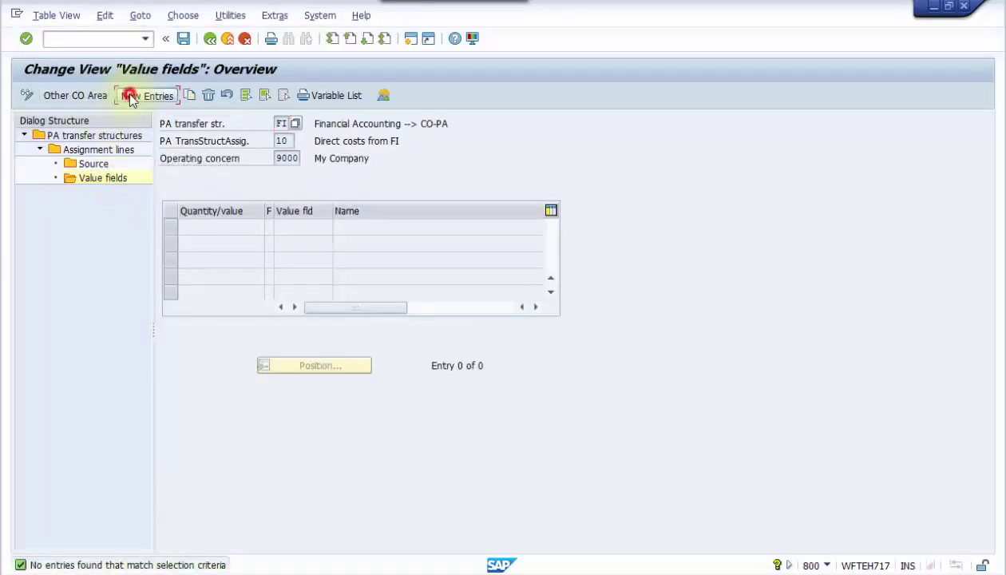
pyautogui.click(225, 223)
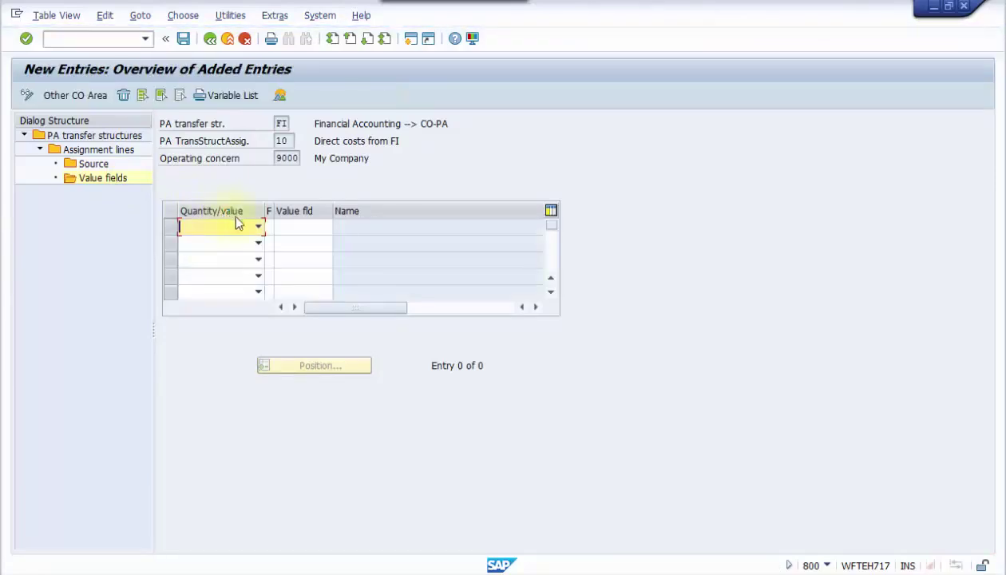
pyautogui.click(257, 227)
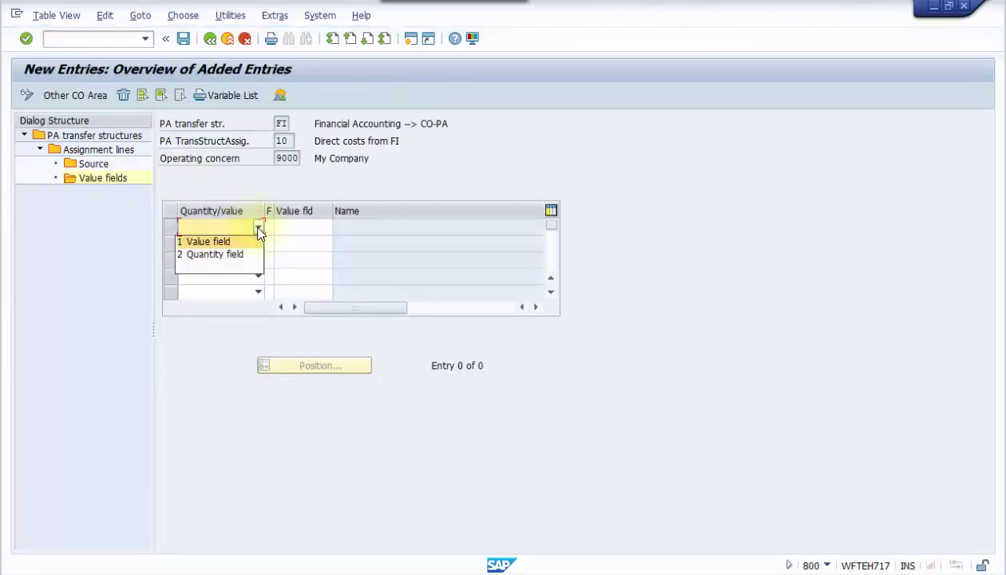
pyautogui.click(249, 242)
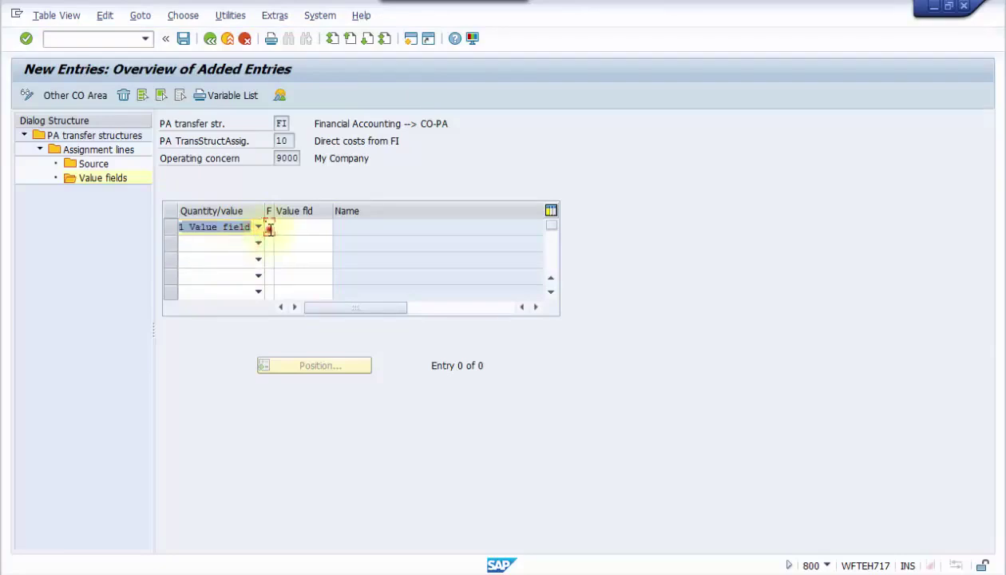
pyautogui.click(277, 228)
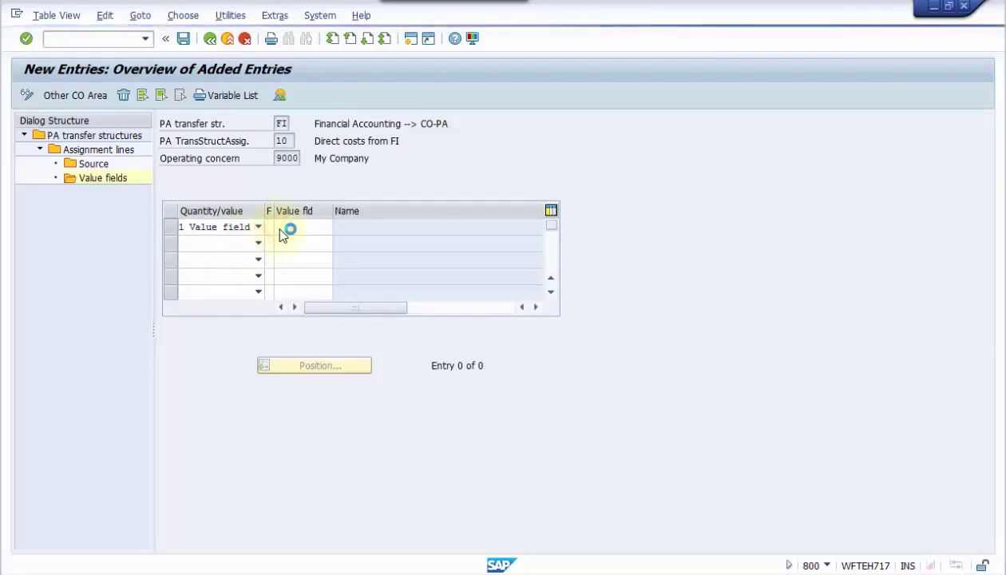
pyautogui.press('F4')
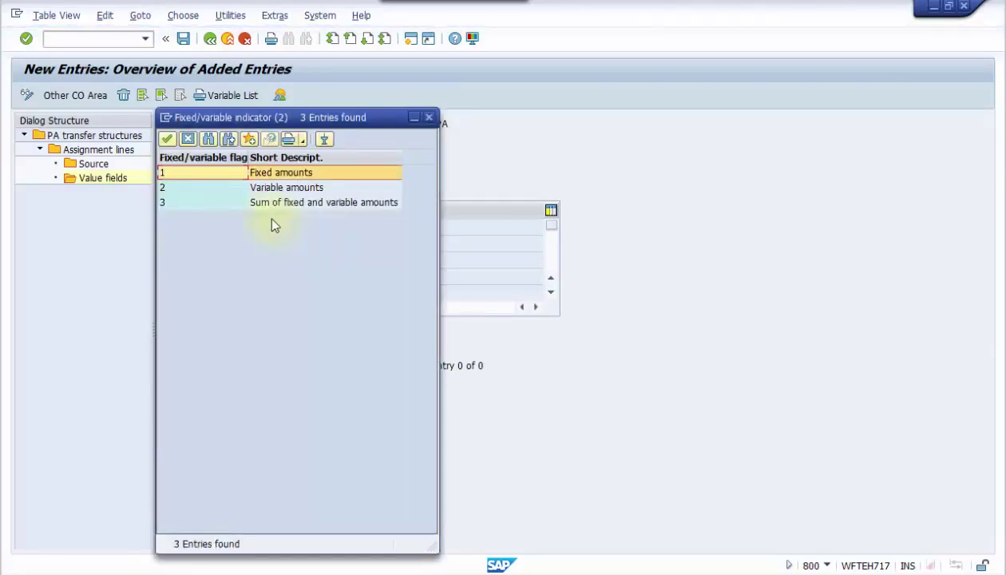
pyautogui.doubleClick(206, 202)
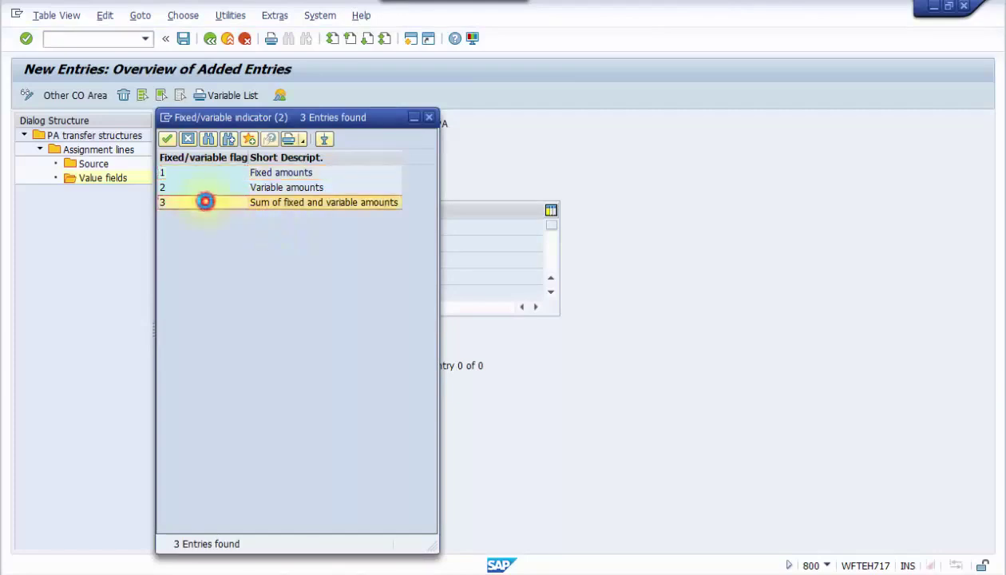
# Step: Assign value field VV001 (my field) to the new entry and save it
pyautogui.click(341, 230)
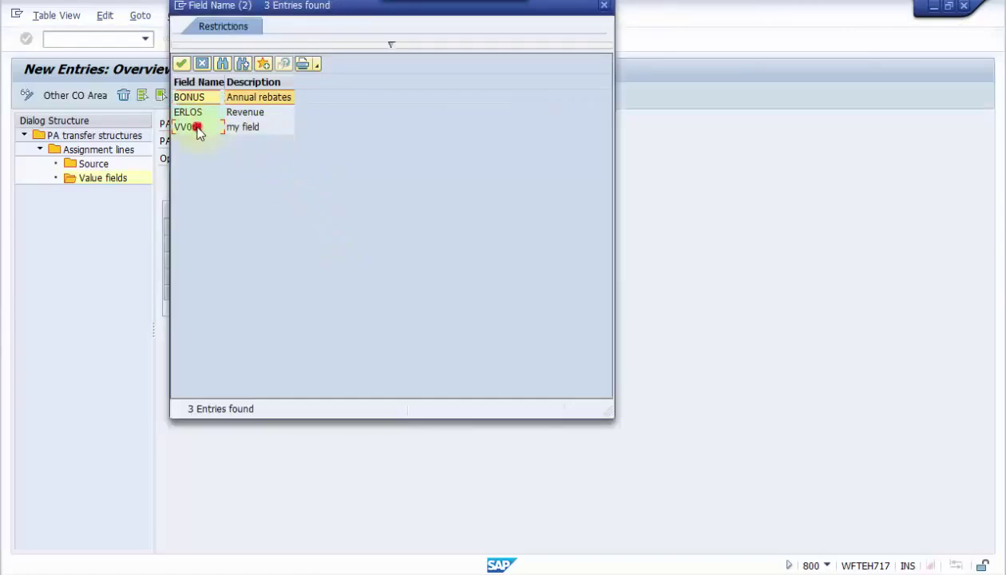
pyautogui.click(197, 129)
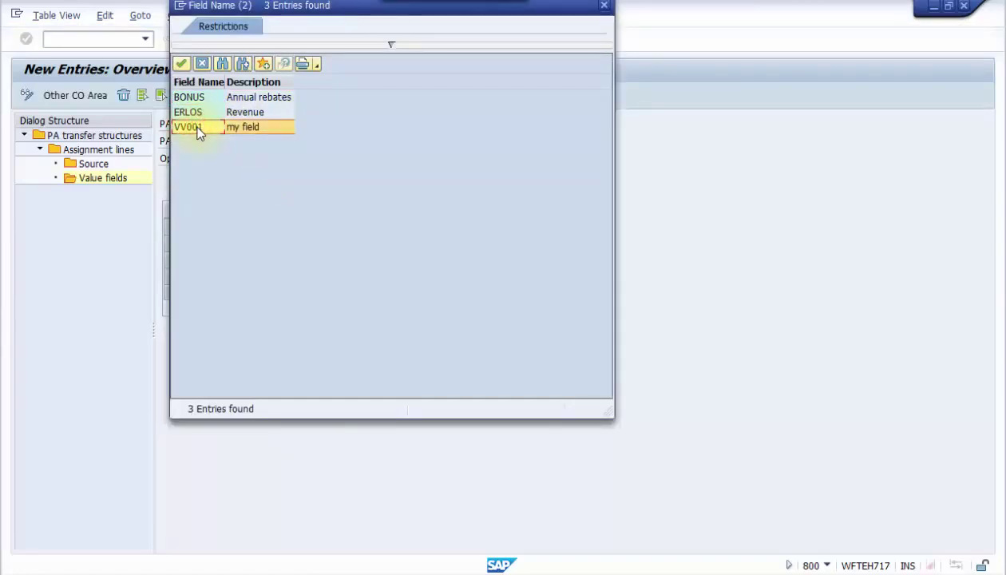
pyautogui.doubleClick(197, 129)
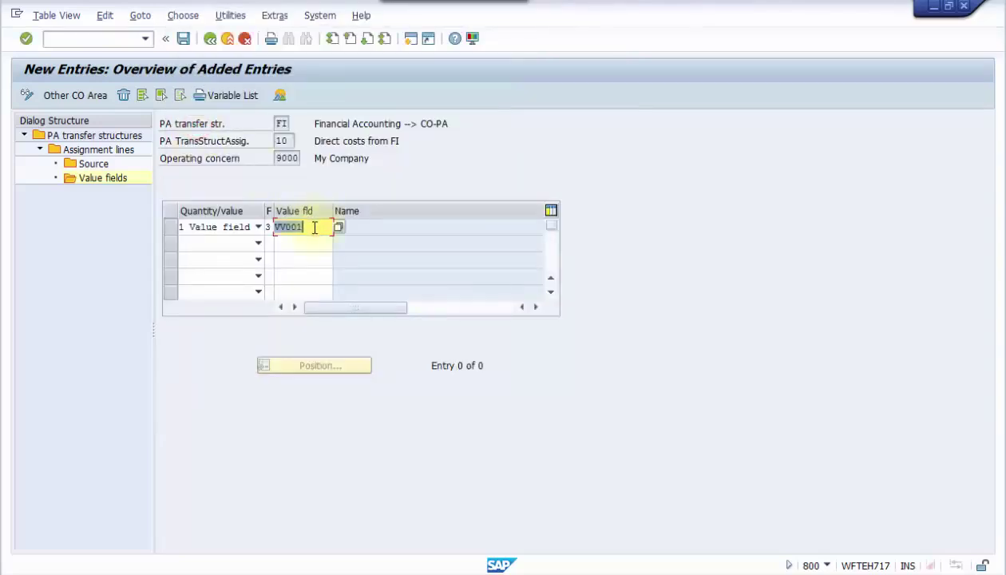
pyautogui.click(184, 39)
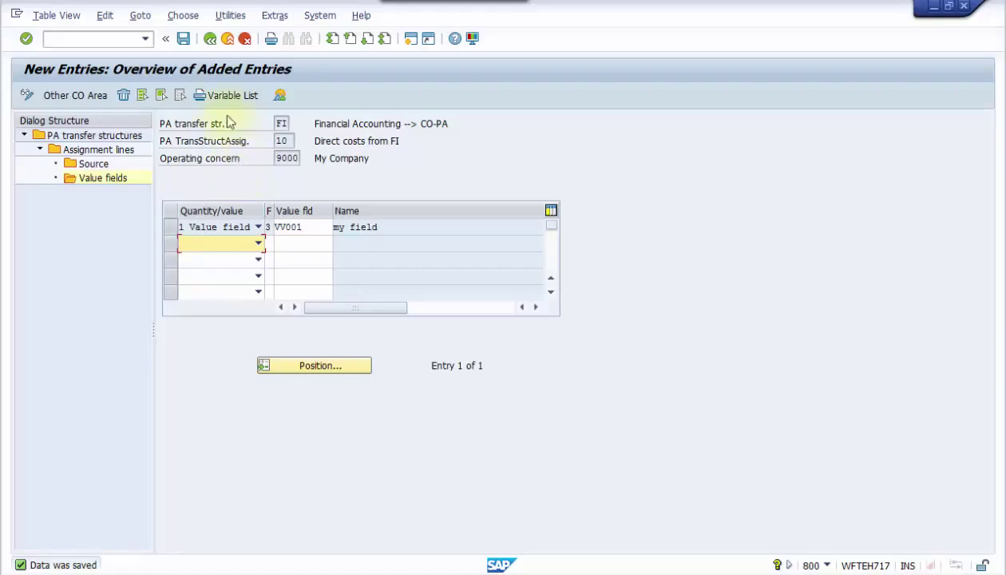
# Step: Return to the assignment lines of structure FI and open the source of line 20, Direct revenues from FI
pyautogui.click(212, 43)
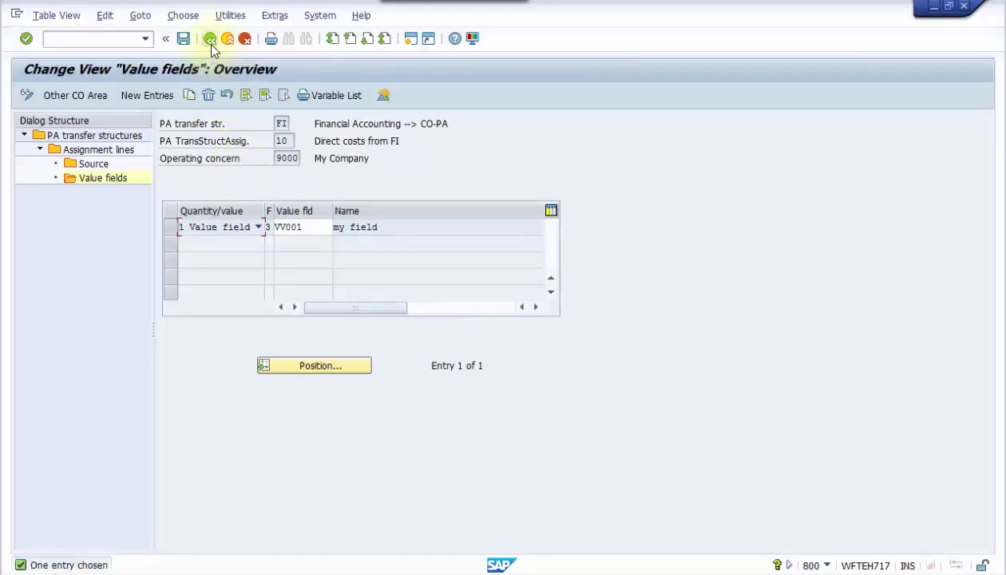
pyautogui.click(211, 44)
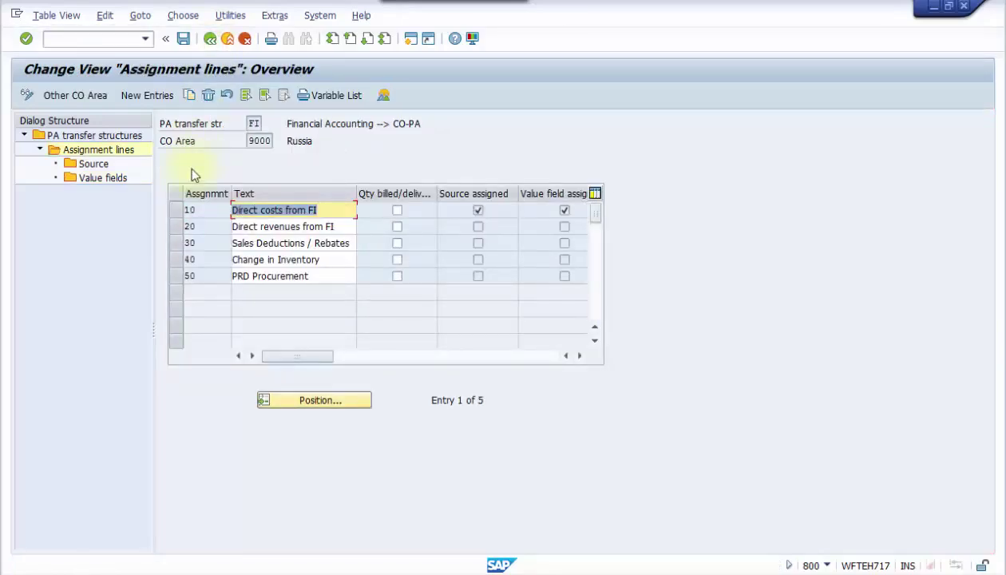
pyautogui.click(174, 226)
pyautogui.click(102, 164)
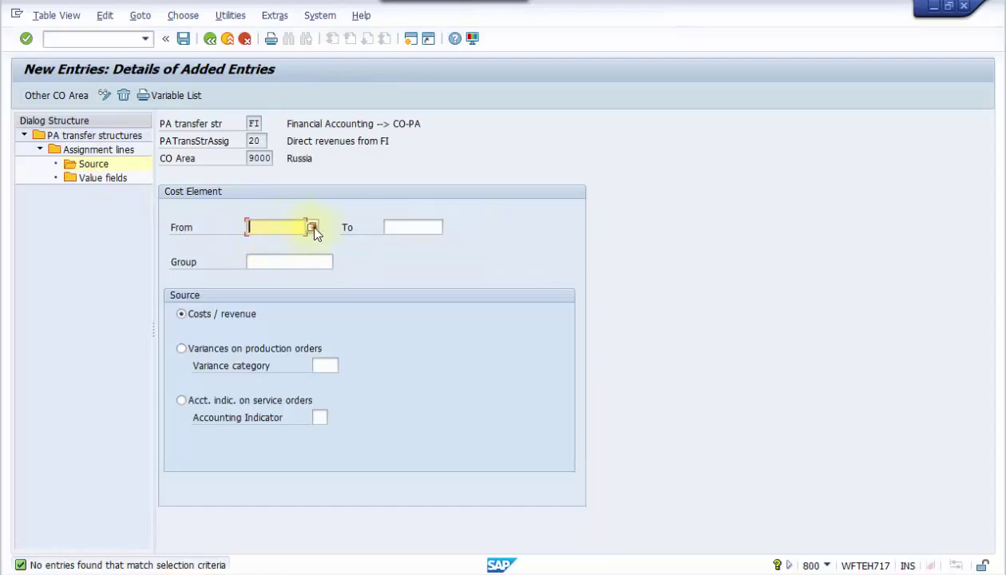
# Step: Search chart of accounts CARU for cost elements matching 9* and choose 90100000 SALES as the start of the range
pyautogui.click(310, 226)
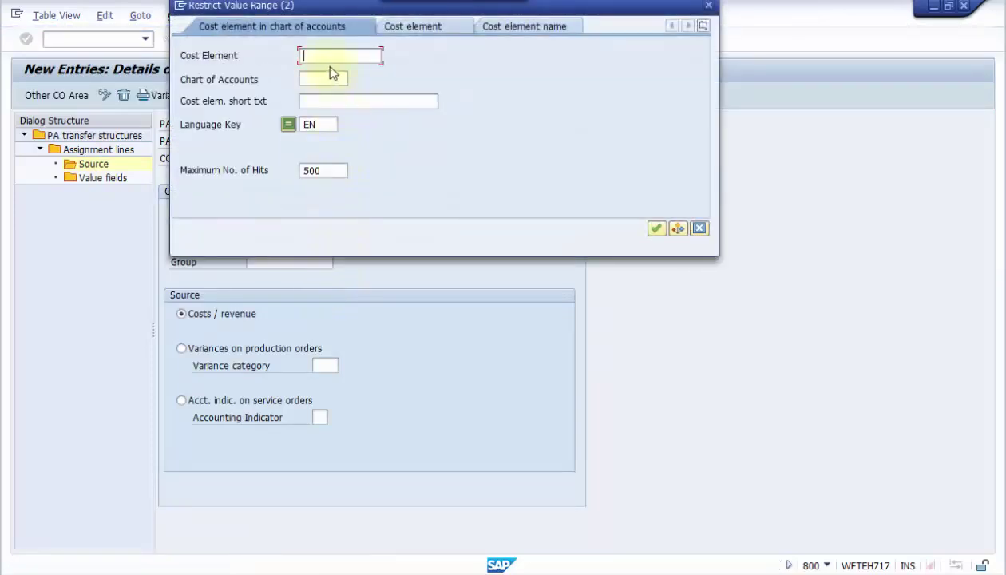
pyautogui.write('9*')
pyautogui.click(314, 80)
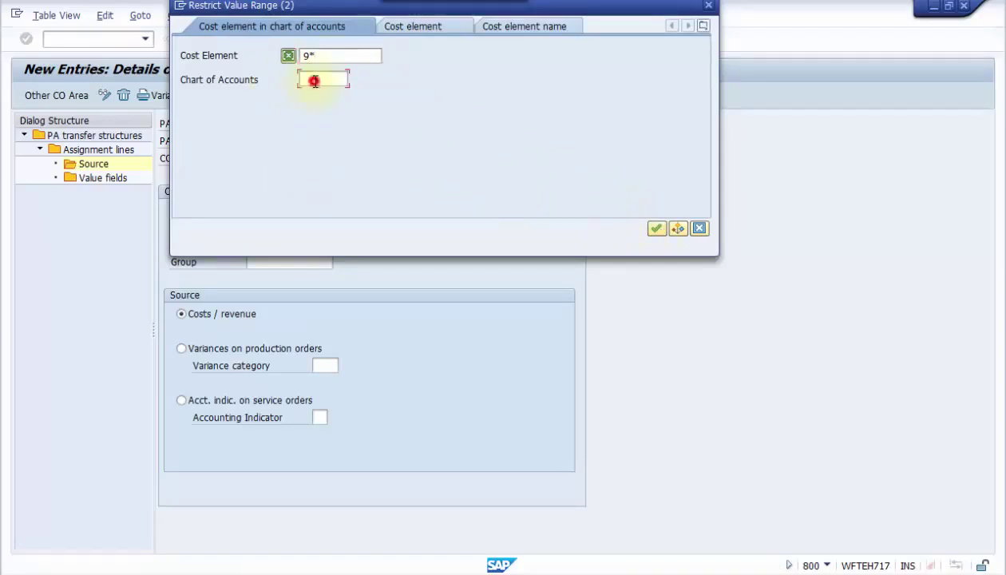
pyautogui.write('caru')
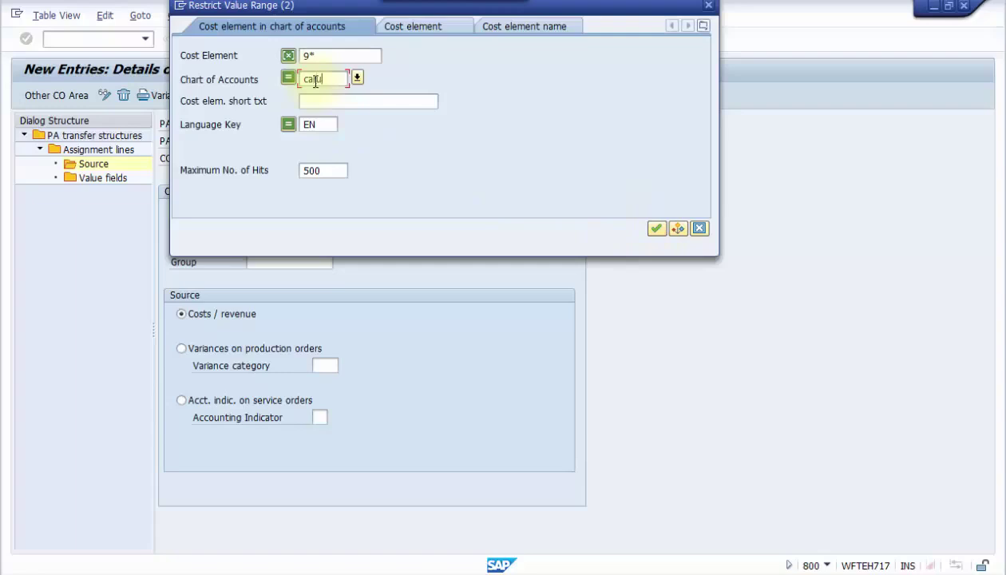
pyautogui.click(653, 227)
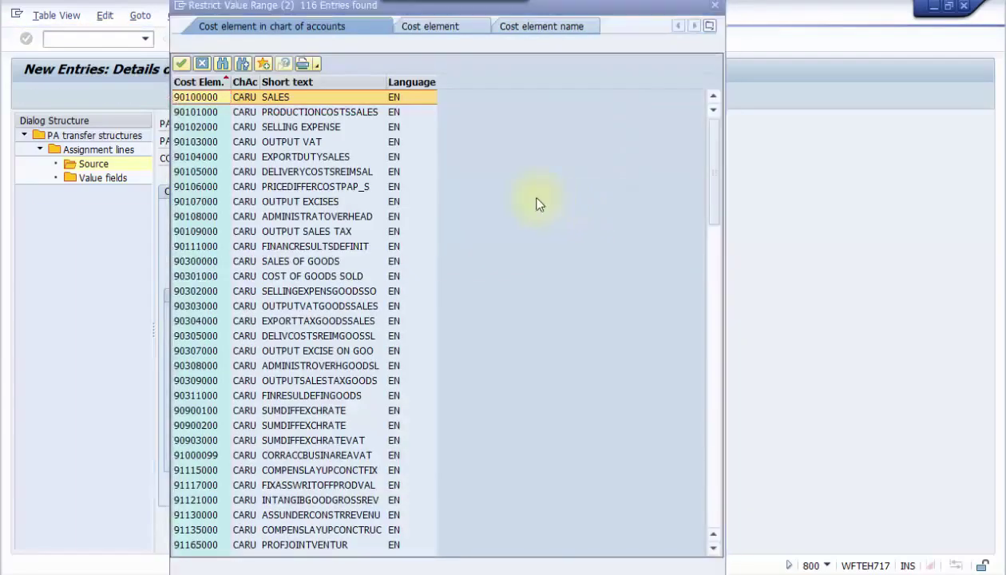
pyautogui.doubleClick(200, 97)
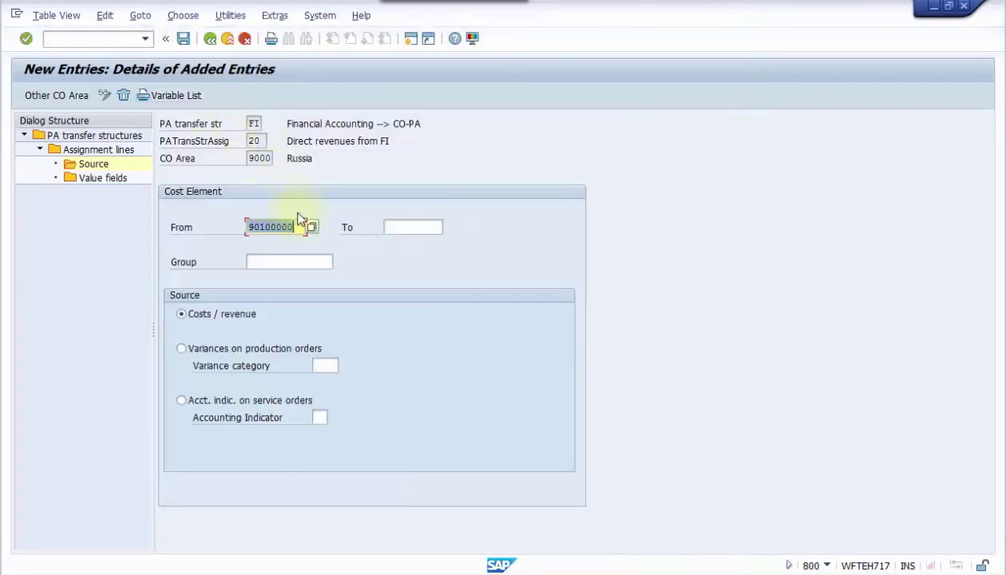
# Step: Set the end of the cost element range for assignment line 20 to 99999999 and confirm the entry
pyautogui.click(292, 227)
pyautogui.click(391, 229)
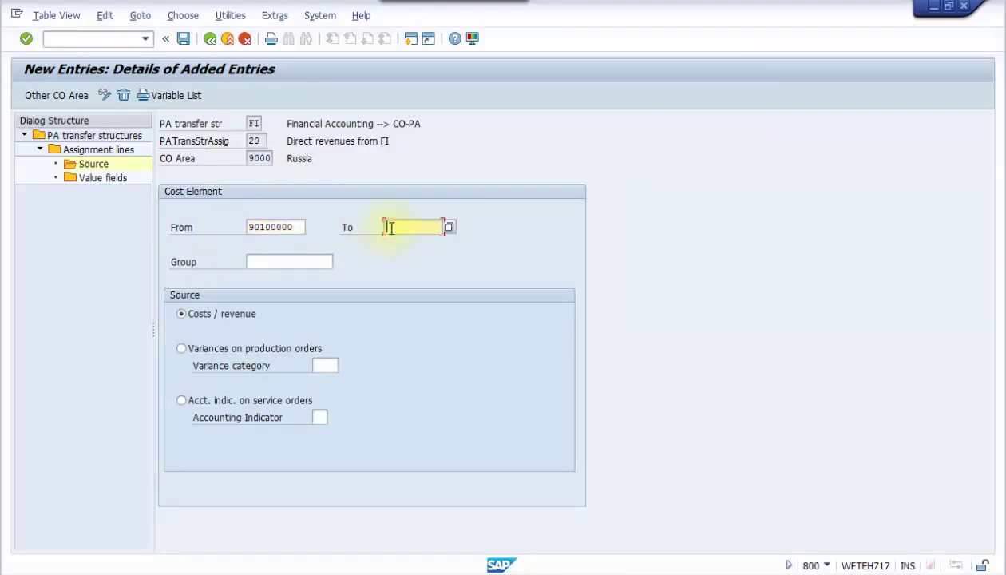
pyautogui.write('90100000')
pyautogui.moveTo(405, 228); pyautogui.dragTo(415, 227)
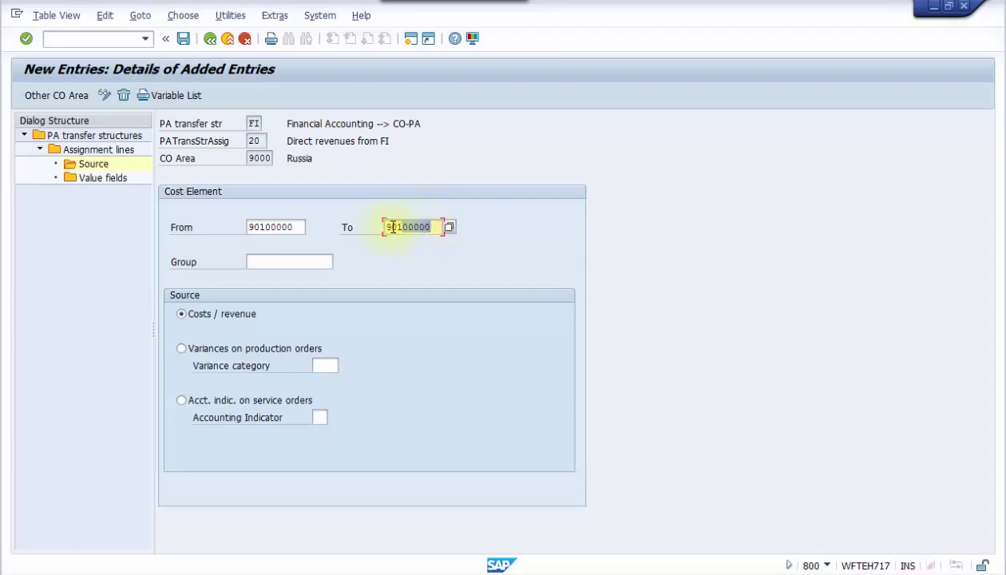
pyautogui.moveTo(387, 227); pyautogui.dragTo(428, 227)
pyautogui.write('99999999')
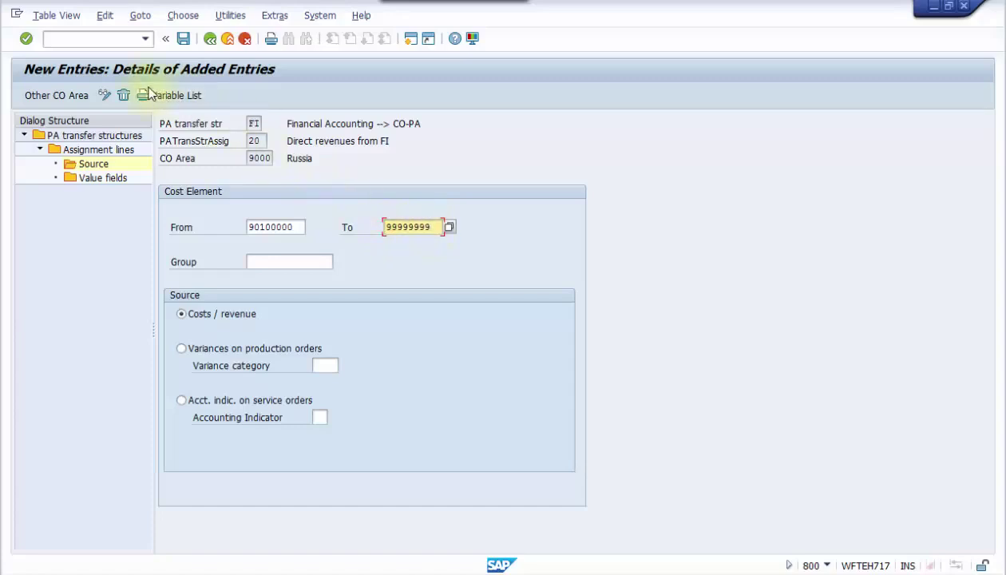
pyautogui.click(27, 39)
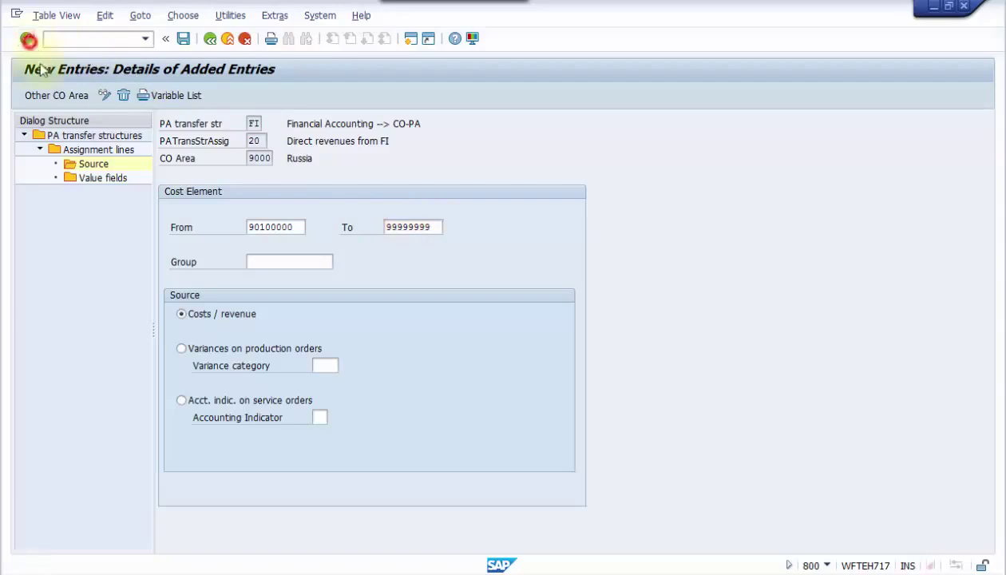
# Step: Add a value fields entry for assignment line 20 with type 1 Value field and fixed/variable indicator 3, sum of fixed and variable amounts
pyautogui.click(106, 177)
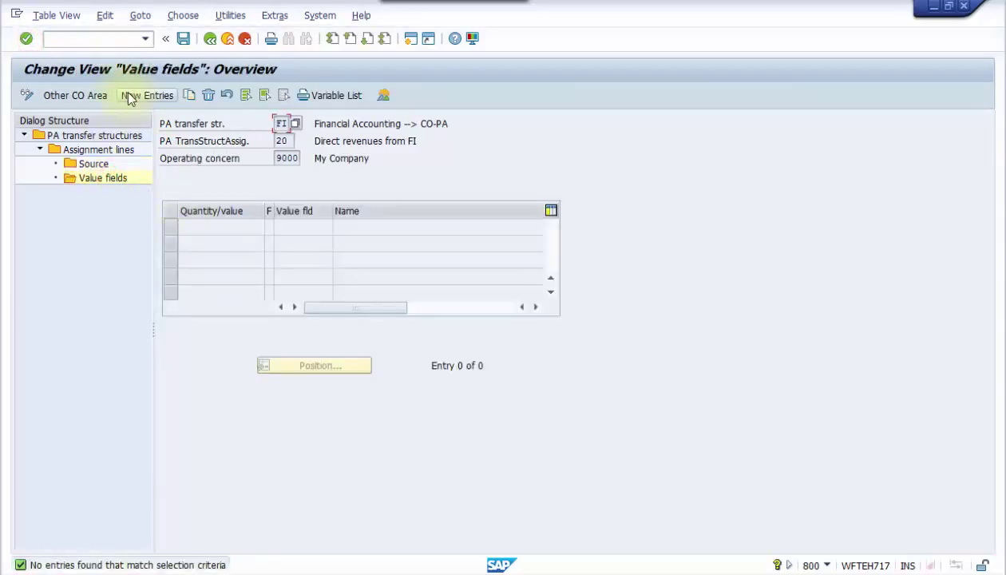
pyautogui.click(129, 95)
pyautogui.click(258, 227)
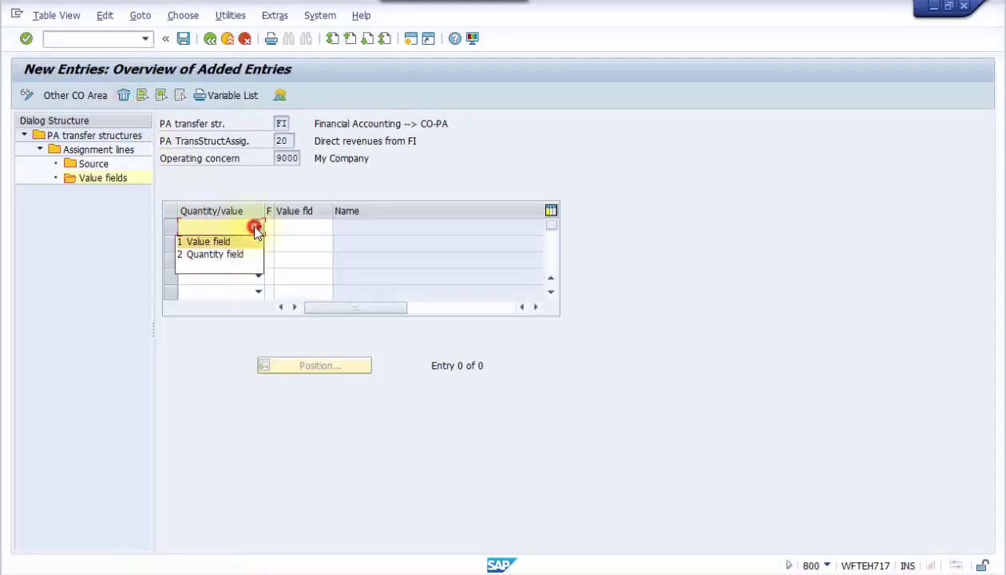
pyautogui.click(239, 242)
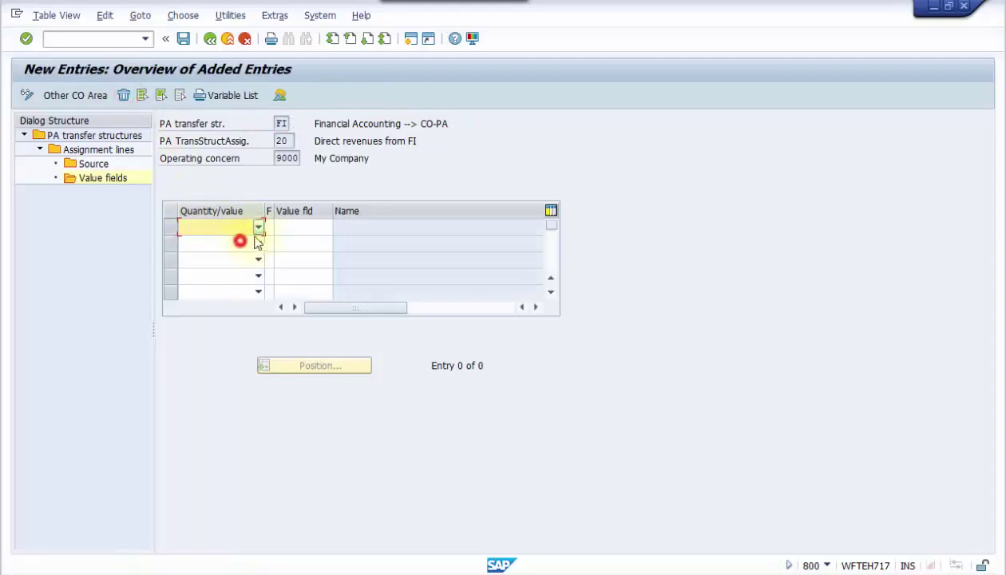
pyautogui.click(270, 227)
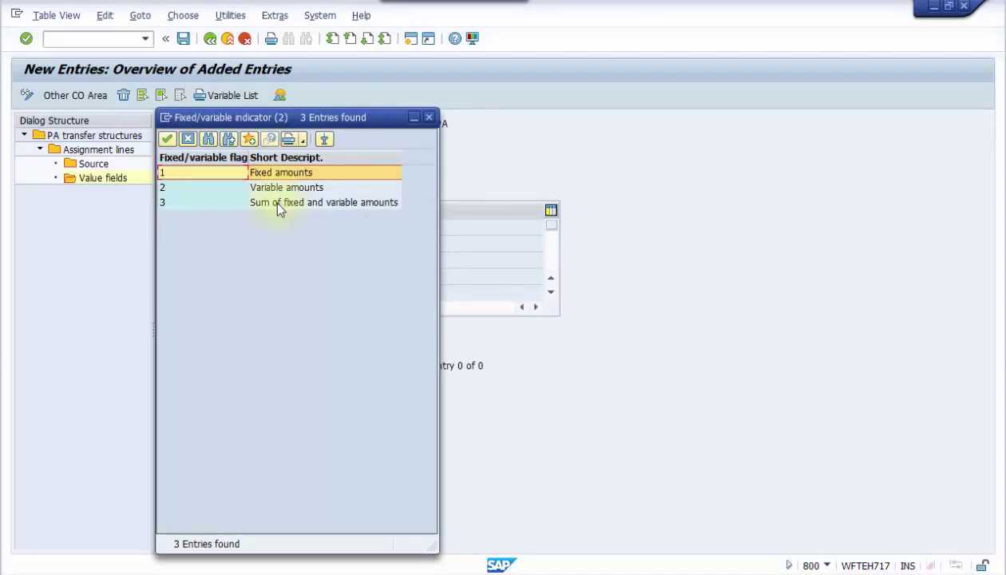
pyautogui.click(278, 205)
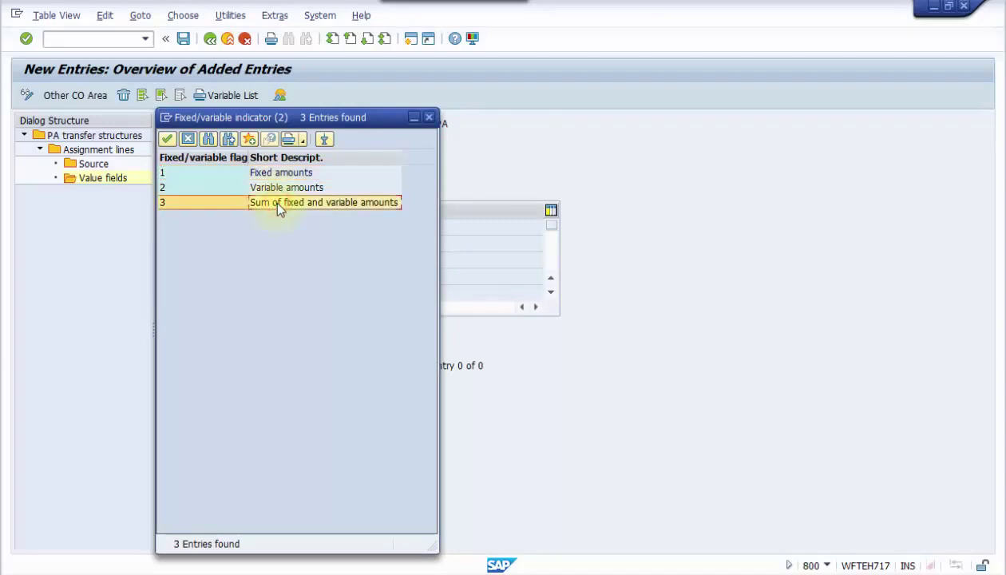
pyautogui.doubleClick(278, 205)
# Step: Assign value field ERLOS (Revenue) to the entry for assignment line 20 and save it
pyautogui.click(303, 228)
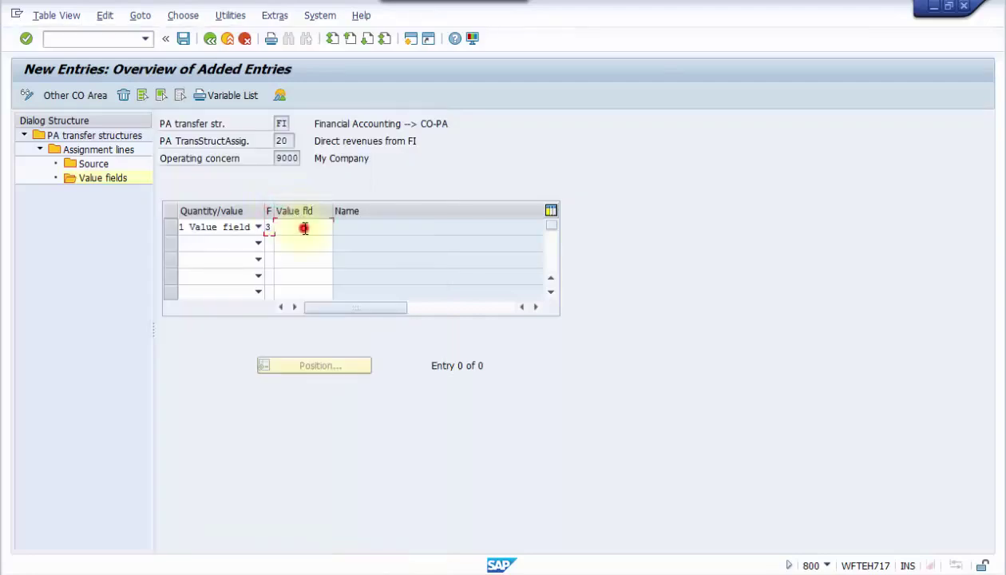
pyautogui.click(338, 227)
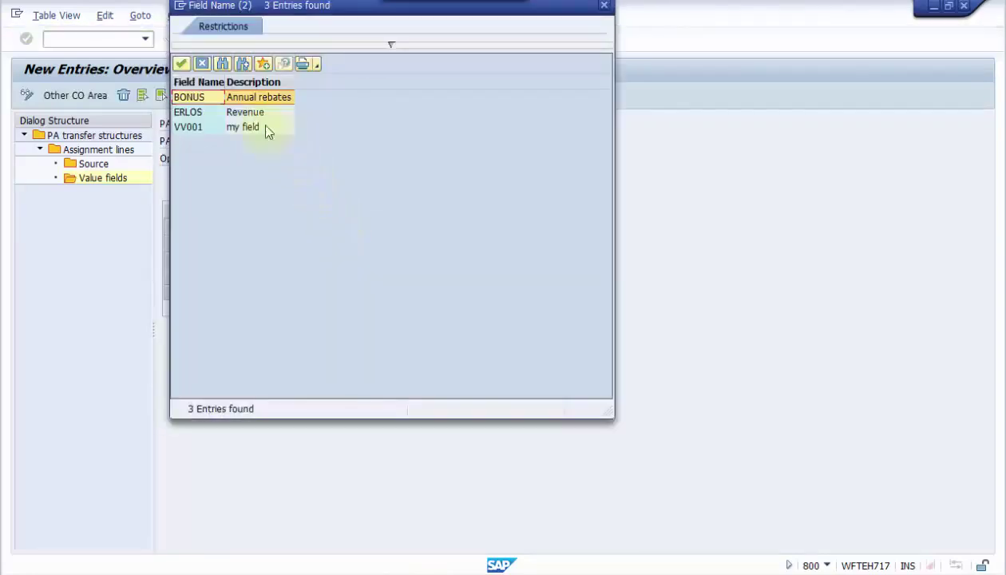
pyautogui.doubleClick(245, 117)
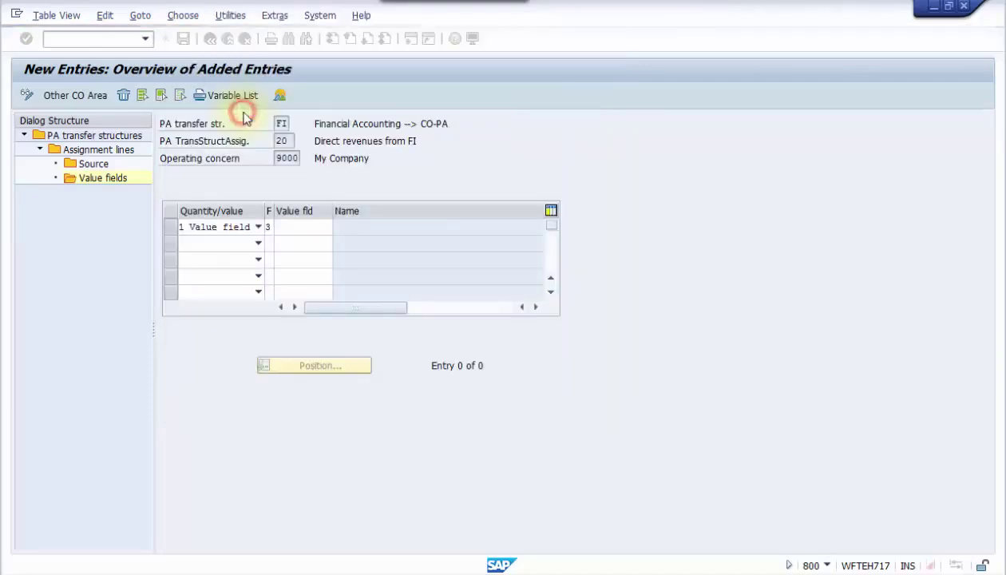
pyautogui.click(182, 40)
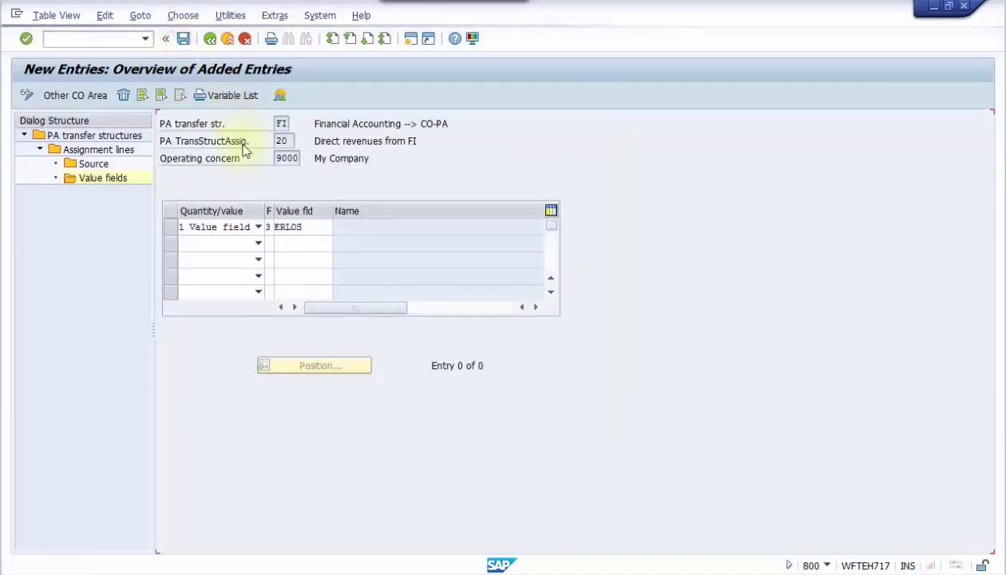
# Step: Leave the customizing screens back to SAP Easy Access and start transaction FB50 for G/L account posting
pyautogui.click(210, 40)
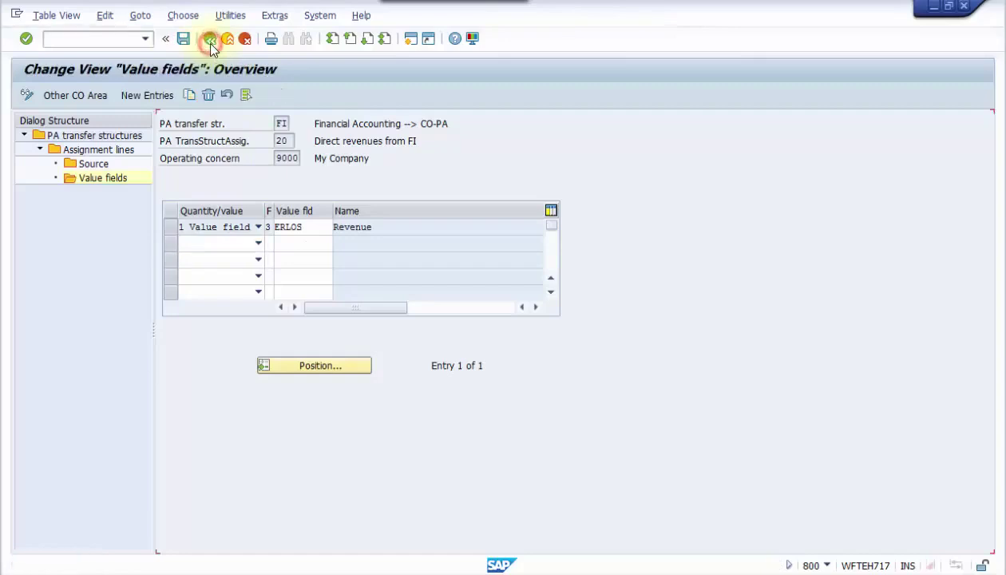
pyautogui.click(210, 40)
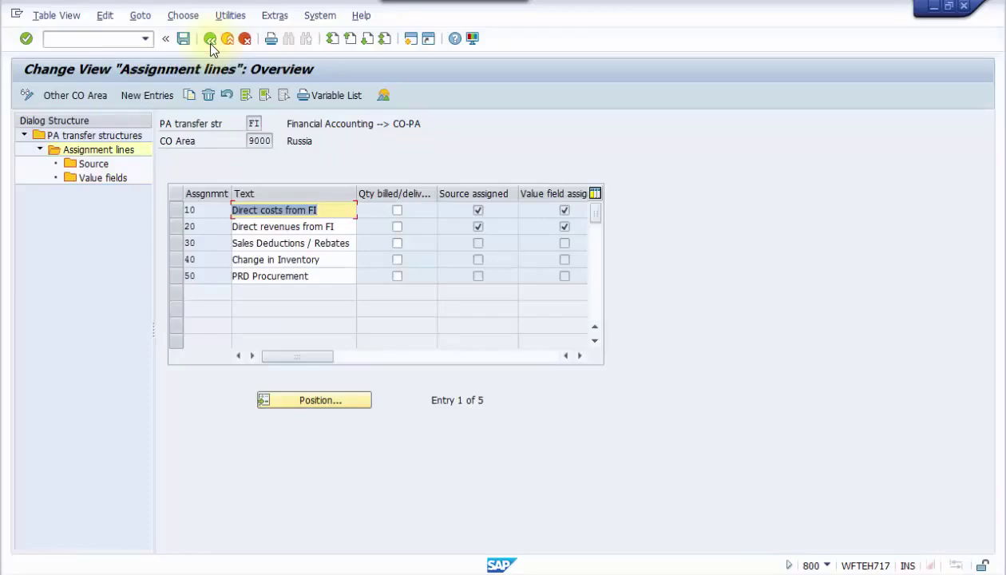
pyautogui.click(210, 41)
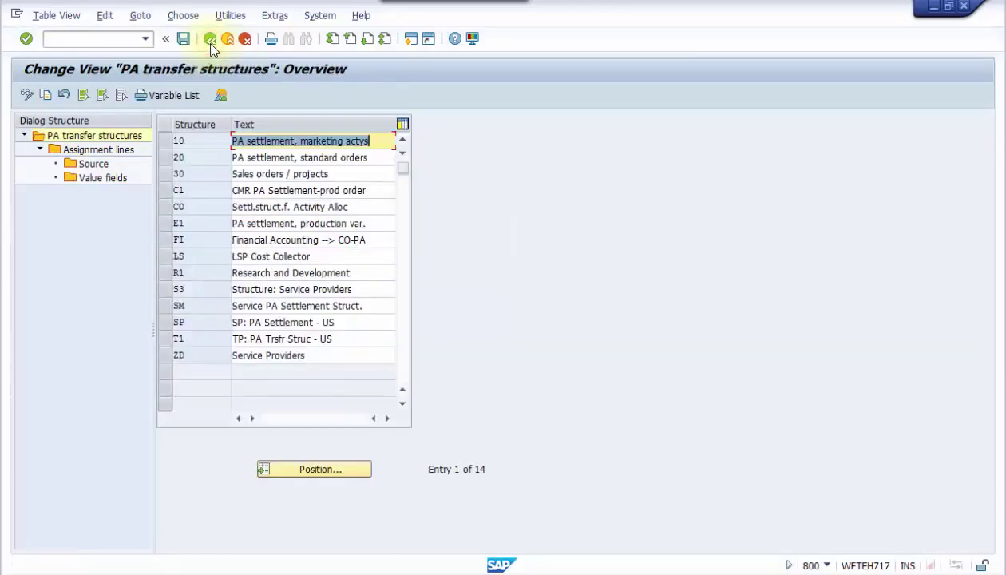
pyautogui.click(210, 42)
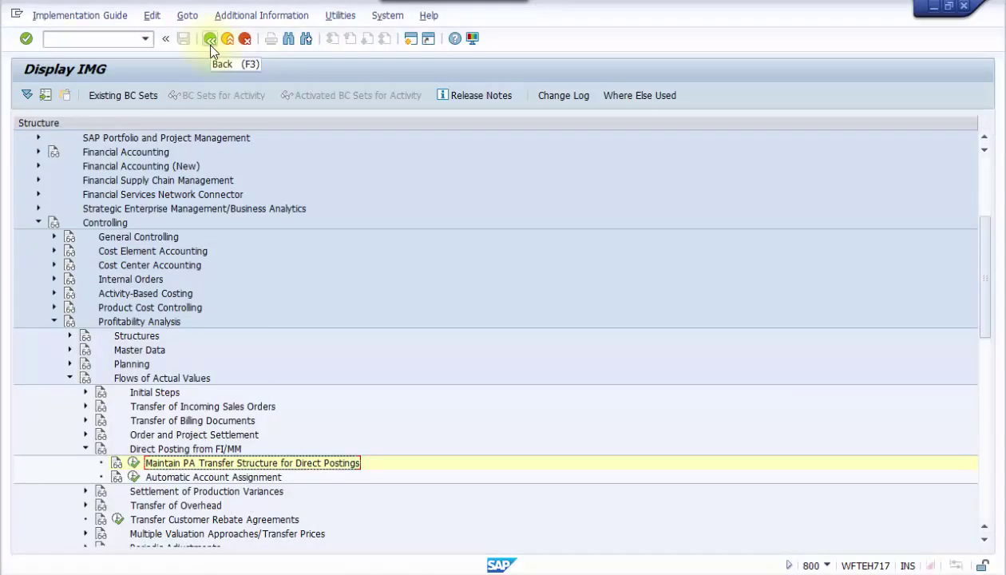
pyautogui.click(207, 44)
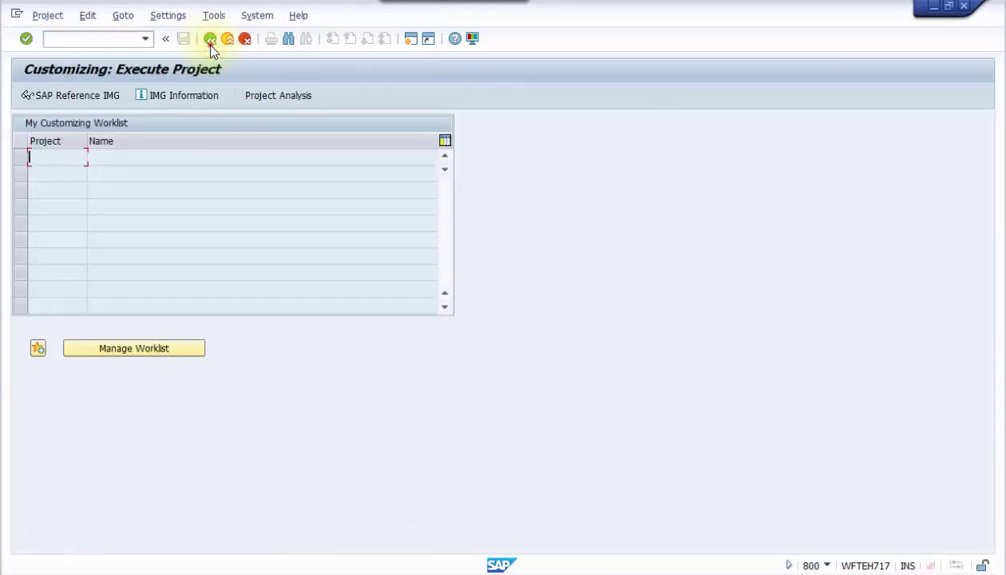
pyautogui.click(207, 44)
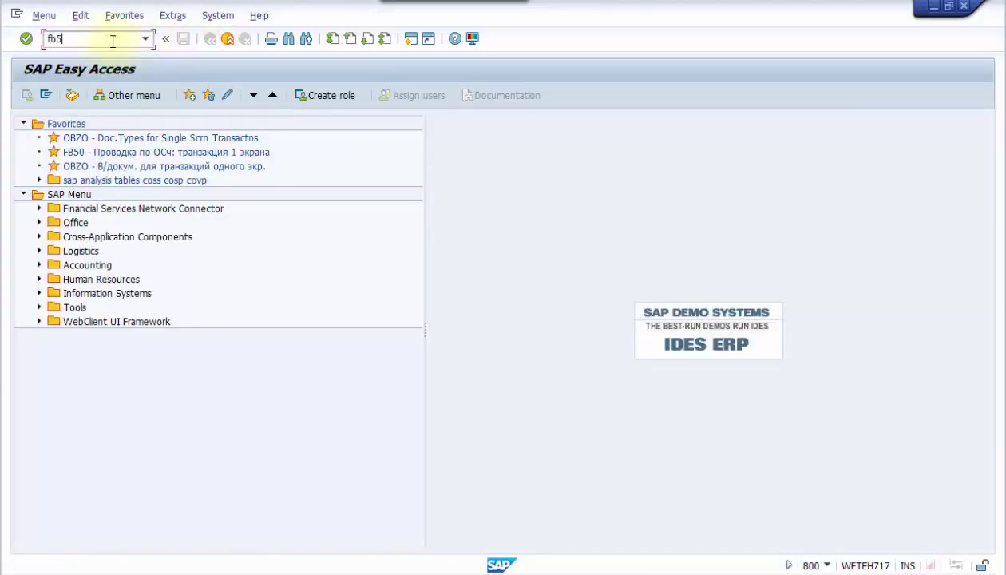
pyautogui.click(26, 38)
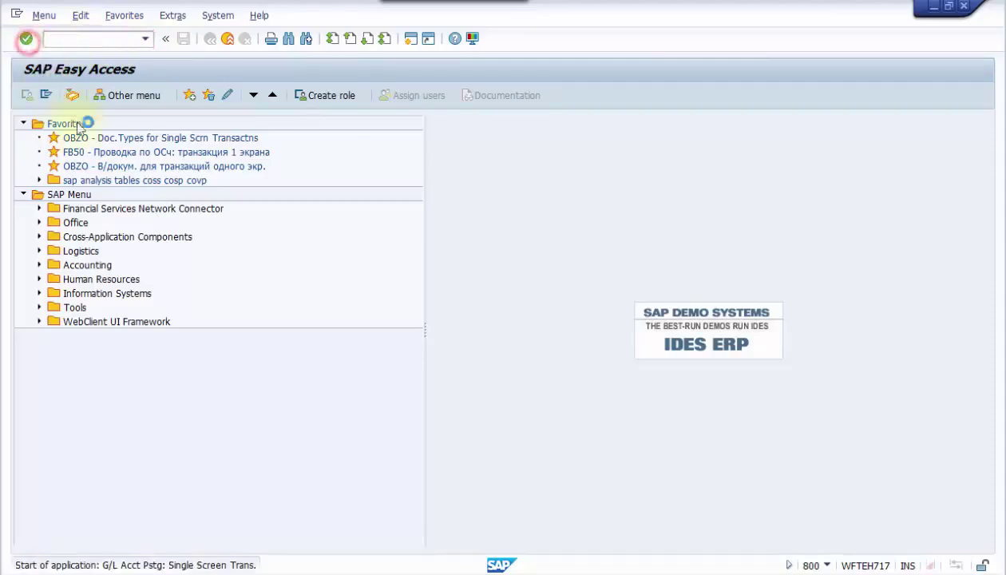
# Step: Set both the document date and the posting date of the G/L document to 01.05.2015
pyautogui.write('0')
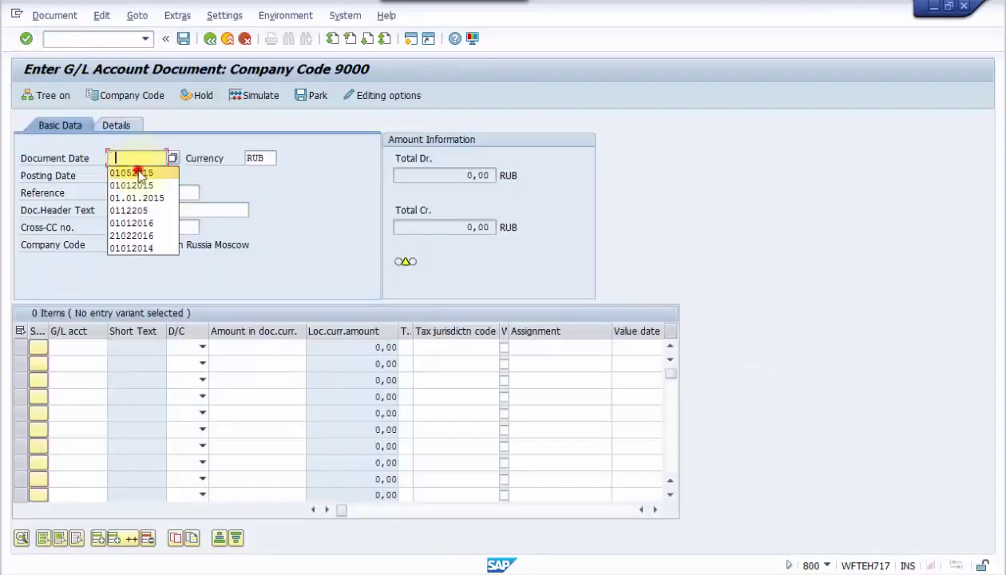
pyautogui.click(136, 171)
pyautogui.doubleClick(113, 175)
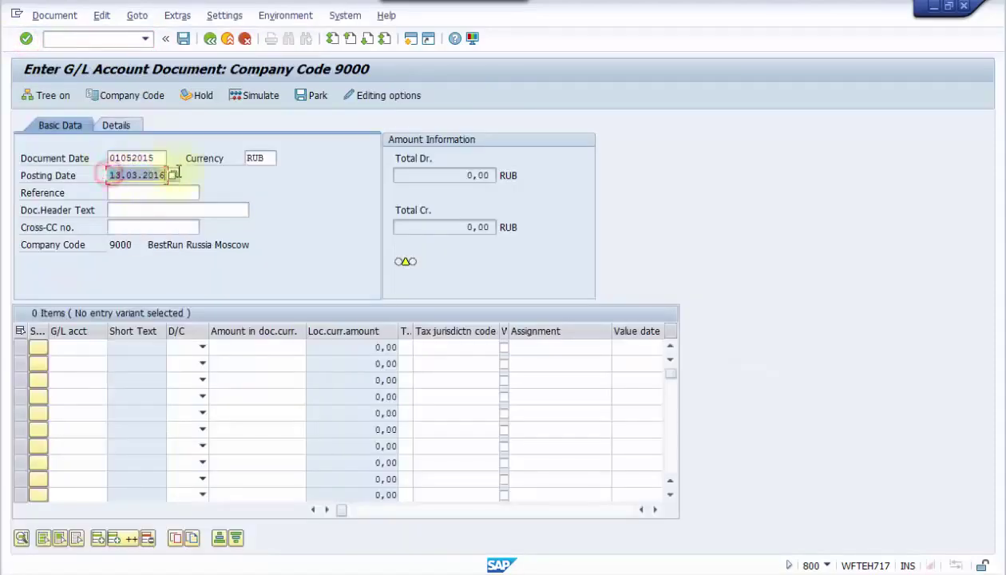
pyautogui.press('Delete')
pyautogui.click(159, 190)
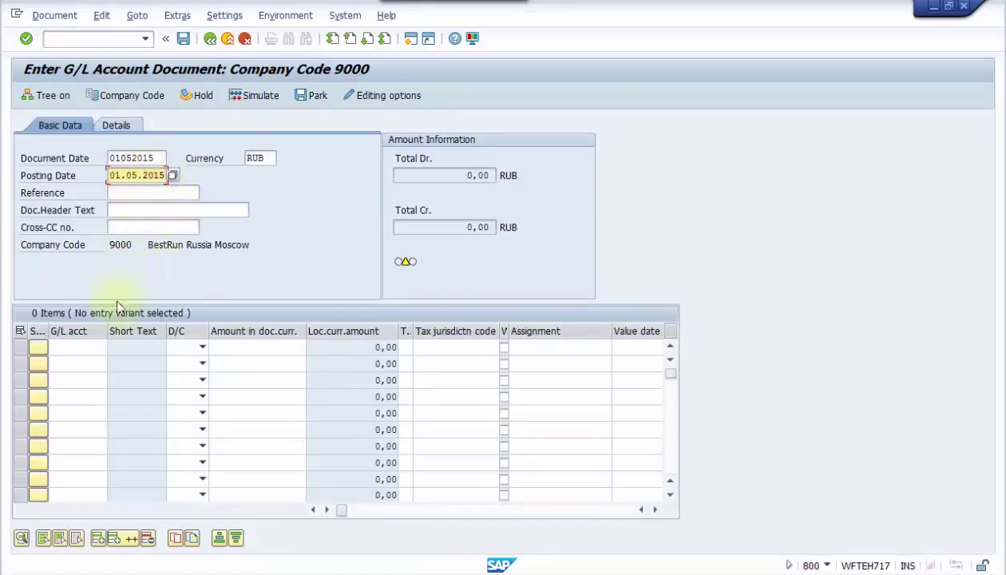
# Step: Enter G/L account 31001500 as a debit item and account INITIAL0 as a credit item in the first two document lines
pyautogui.click(88, 345)
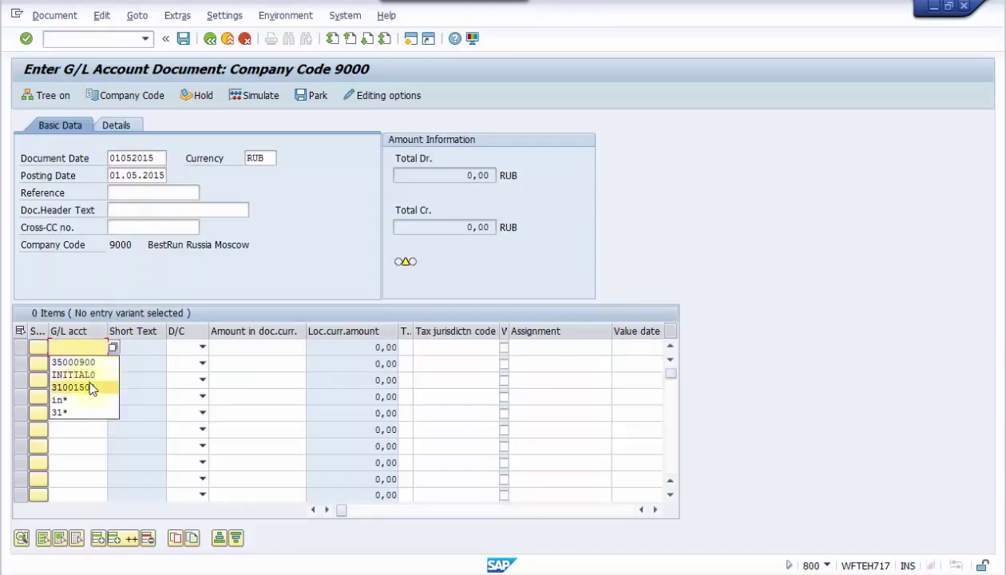
pyautogui.click(85, 387)
pyautogui.click(86, 365)
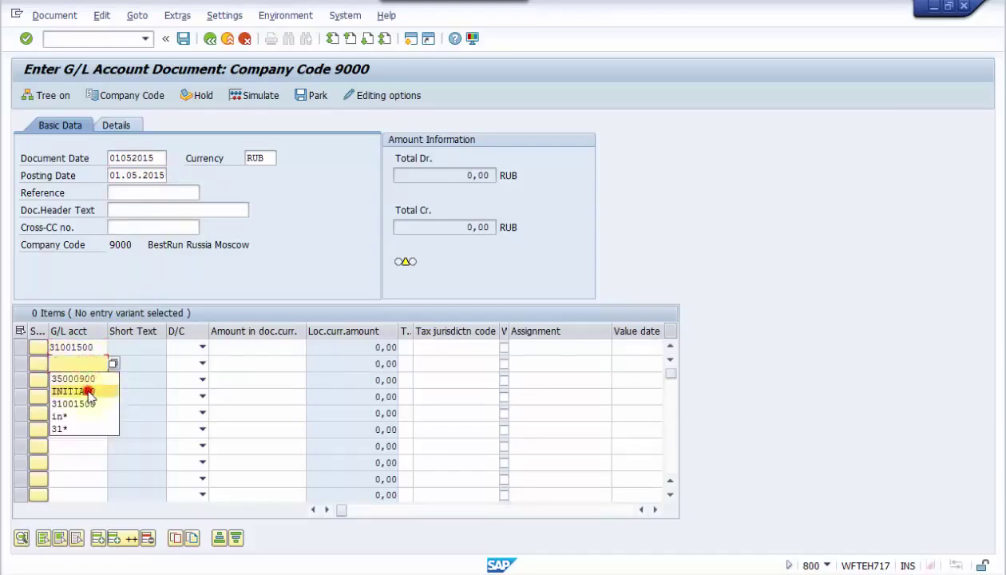
pyautogui.click(86, 390)
pyautogui.click(200, 346)
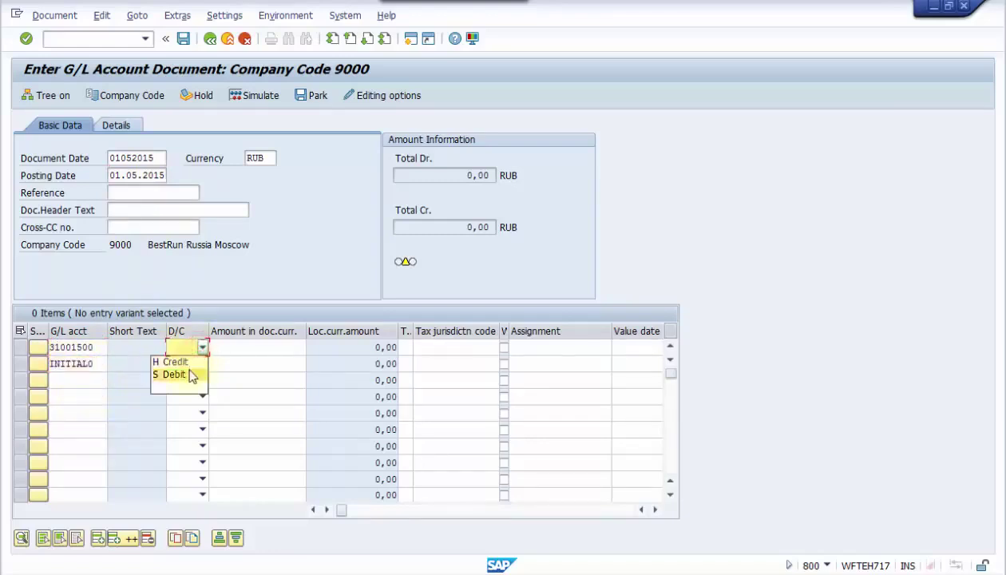
pyautogui.click(190, 374)
pyautogui.click(201, 363)
pyautogui.click(196, 378)
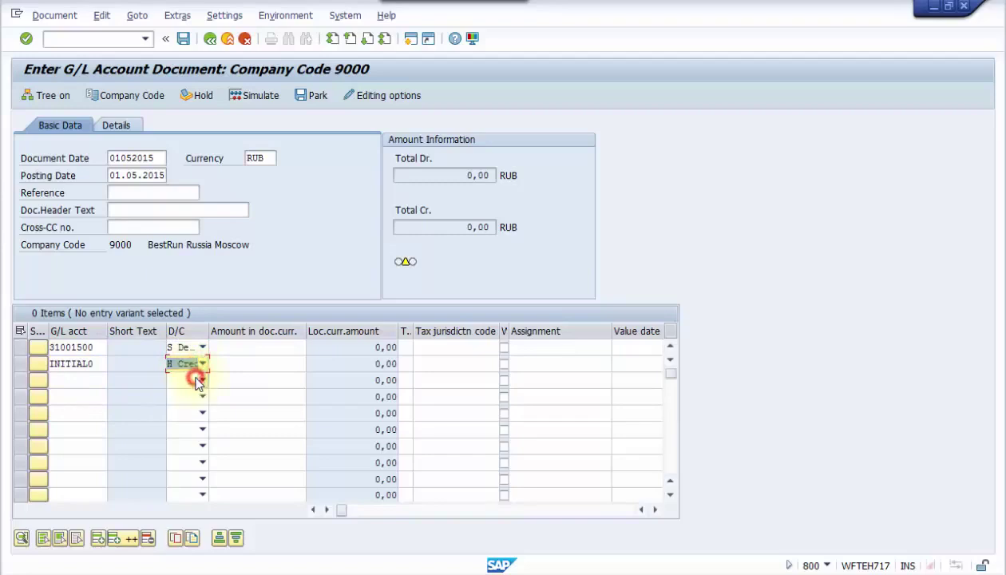
# Step: Enter an amount of 1000 in document currency for both the debit and the credit item
pyautogui.click(255, 347)
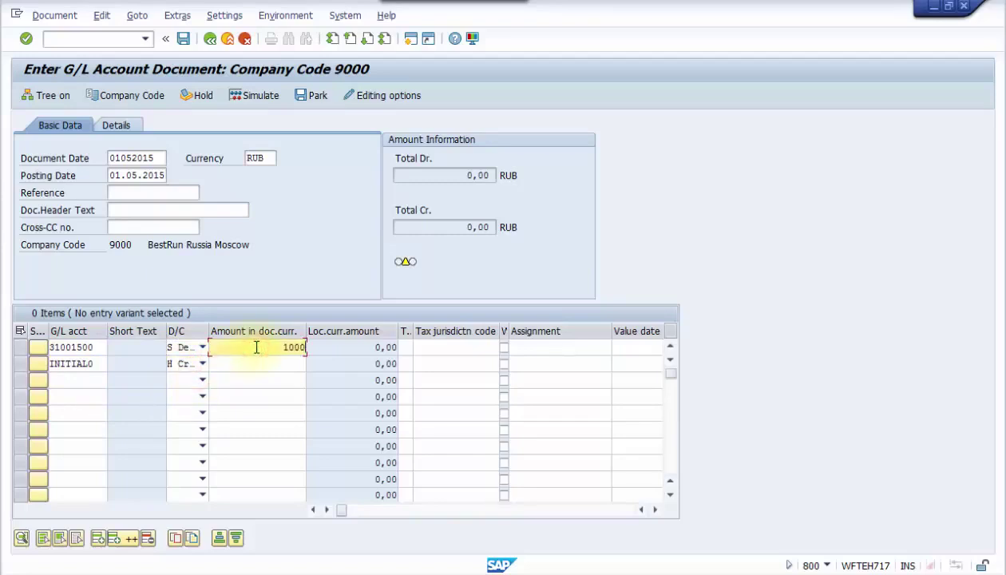
pyautogui.click(262, 364)
pyautogui.write('1000')
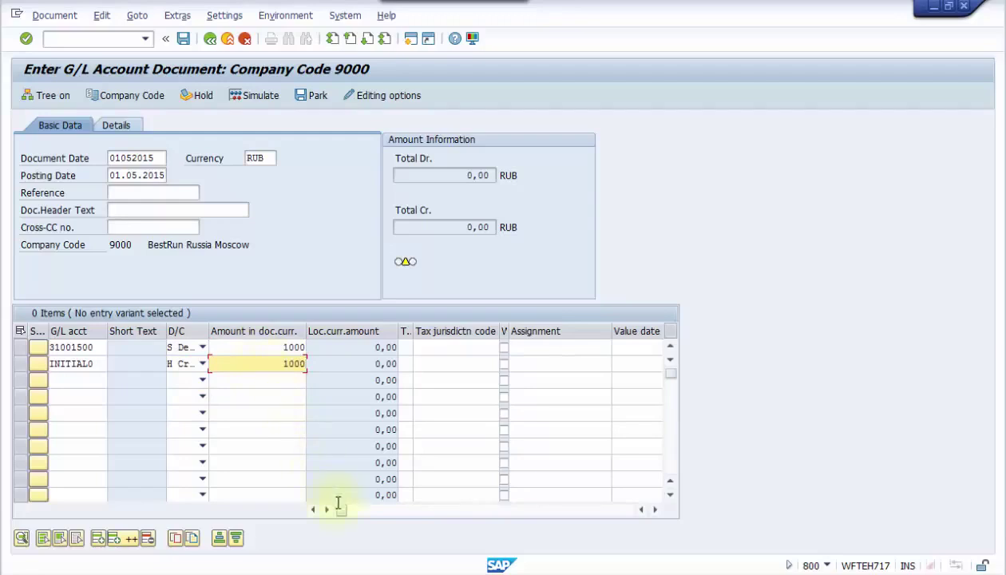
# Step: Widen the profitability segment column, open the segment assignment of the first item, and enter the customer number as a characteristic
pyautogui.moveTo(341, 508); pyautogui.dragTo(468, 526)
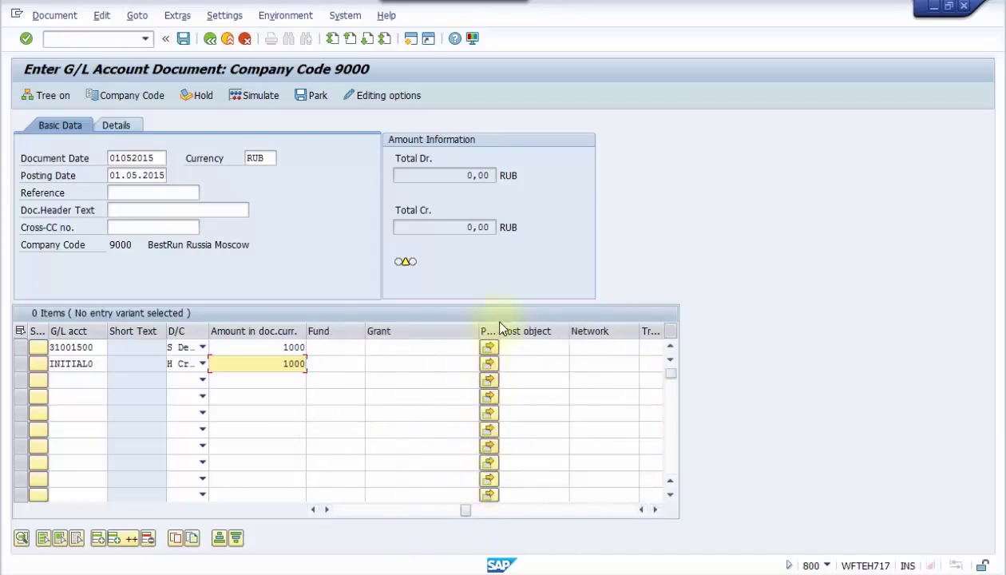
pyautogui.moveTo(504, 326); pyautogui.dragTo(581, 330)
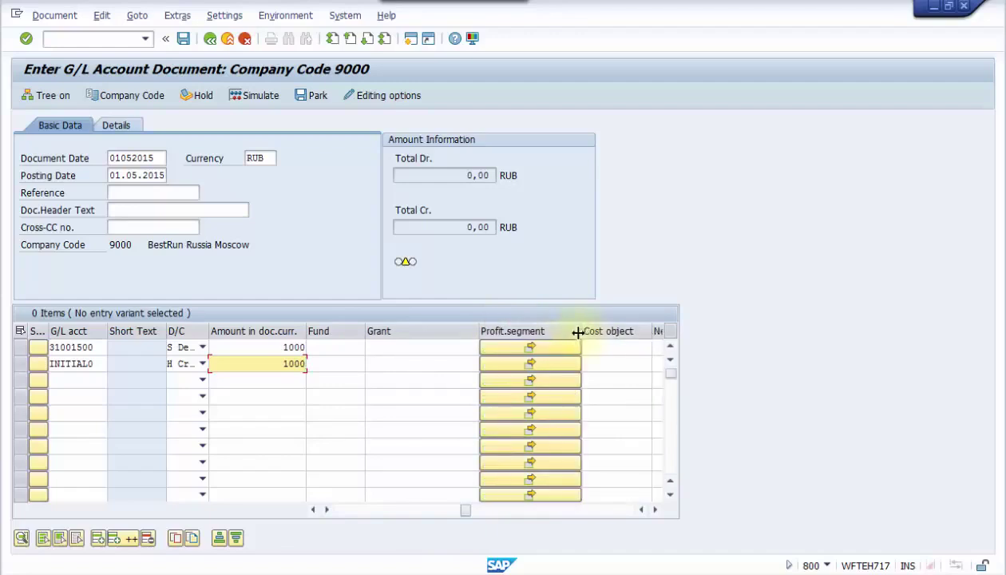
pyautogui.click(522, 349)
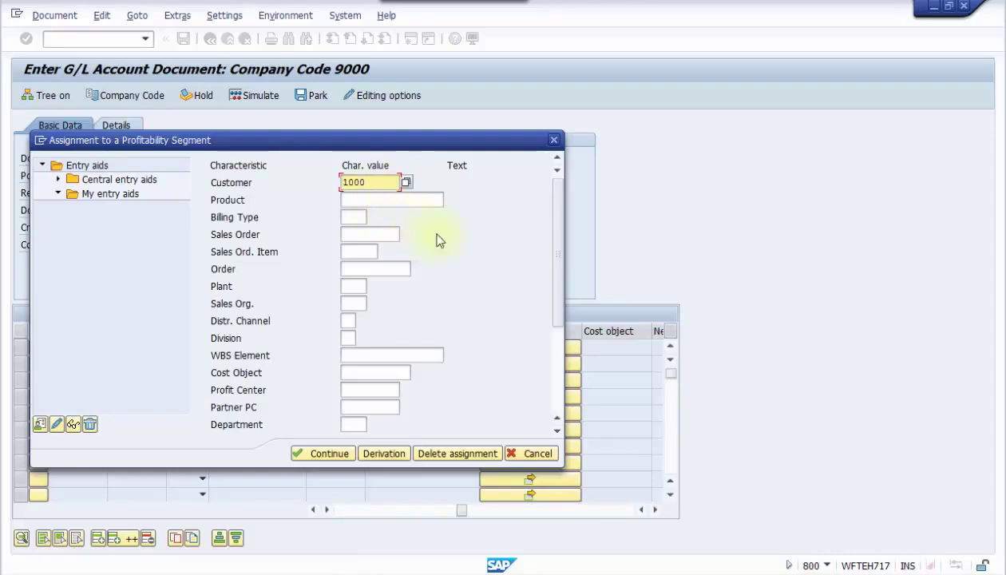
# Step: Set the characteristic My field to value 1 (zzzzz) in the profitability segment assignment
pyautogui.moveTo(556, 265); pyautogui.dragTo(560, 343)
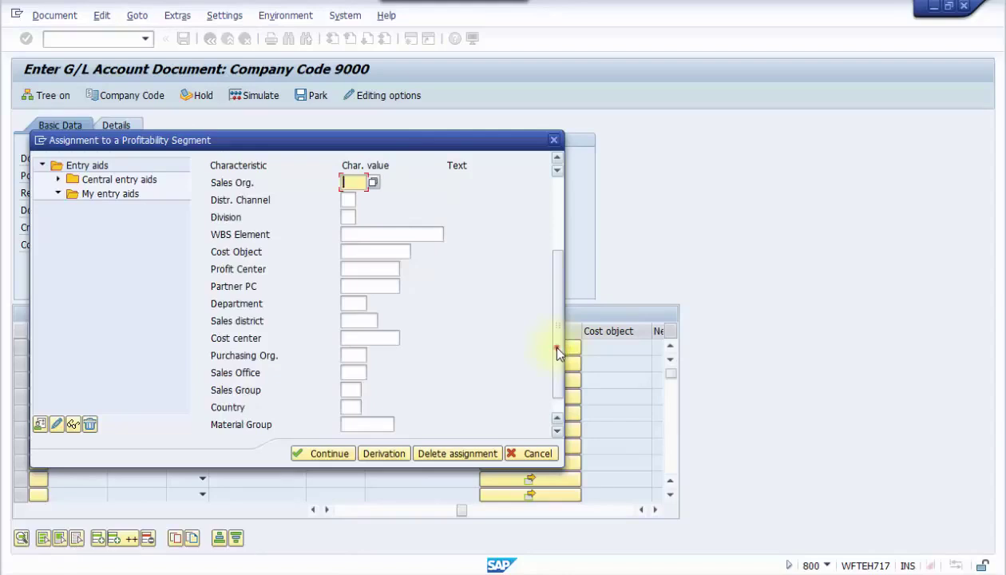
pyautogui.moveTo(556, 348); pyautogui.dragTo(557, 361)
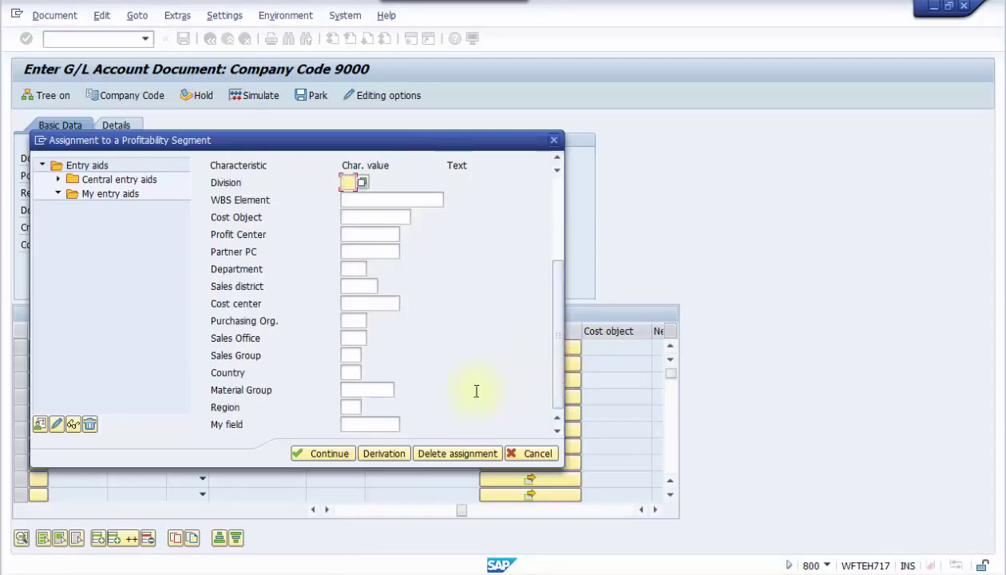
pyautogui.click(383, 424)
pyautogui.click(404, 423)
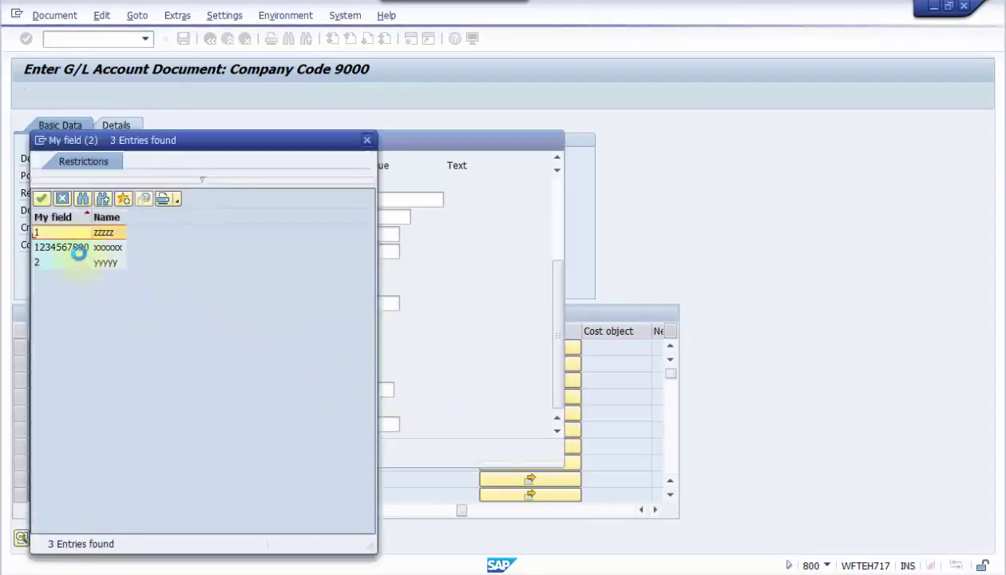
pyautogui.doubleClick(70, 233)
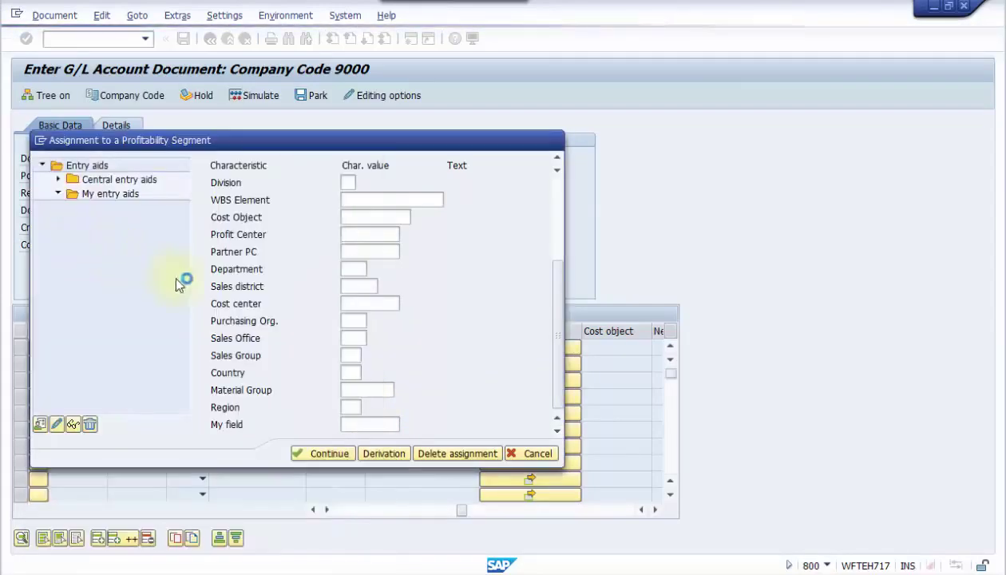
# Step: Derive the remaining characteristics of the profitability segment and accept the assignment
pyautogui.click(352, 408)
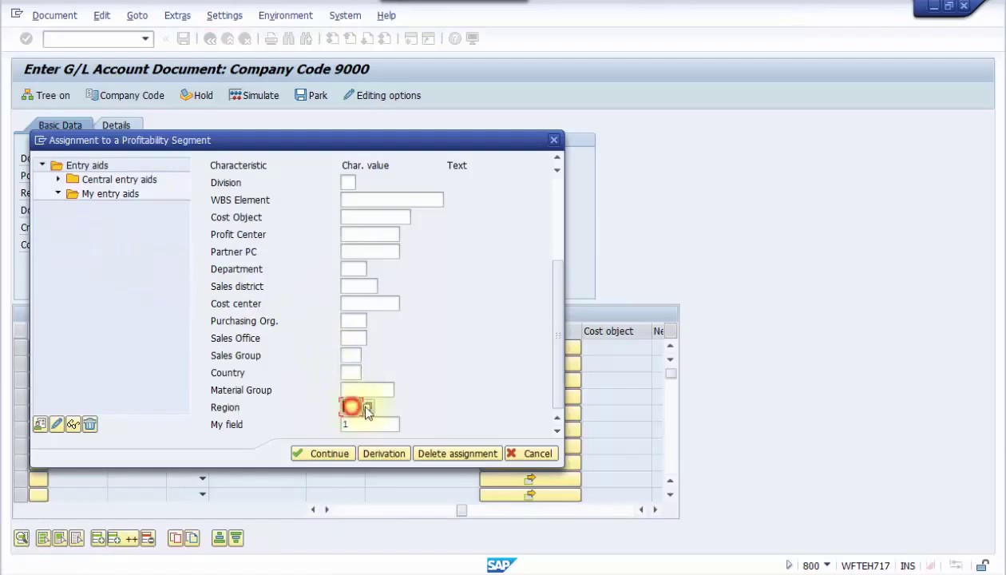
pyautogui.click(382, 453)
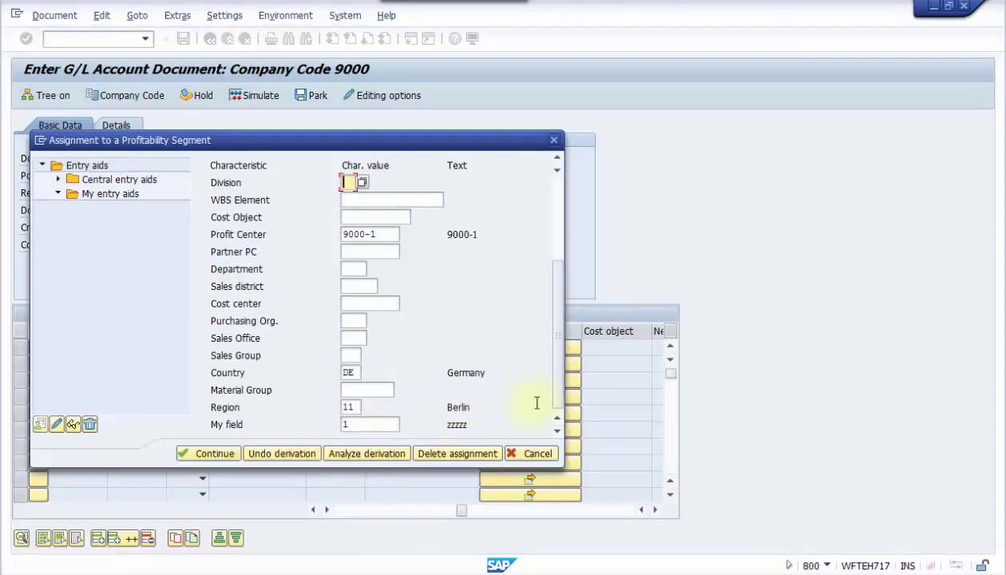
pyautogui.moveTo(558, 396); pyautogui.dragTo(552, 373)
pyautogui.click(214, 454)
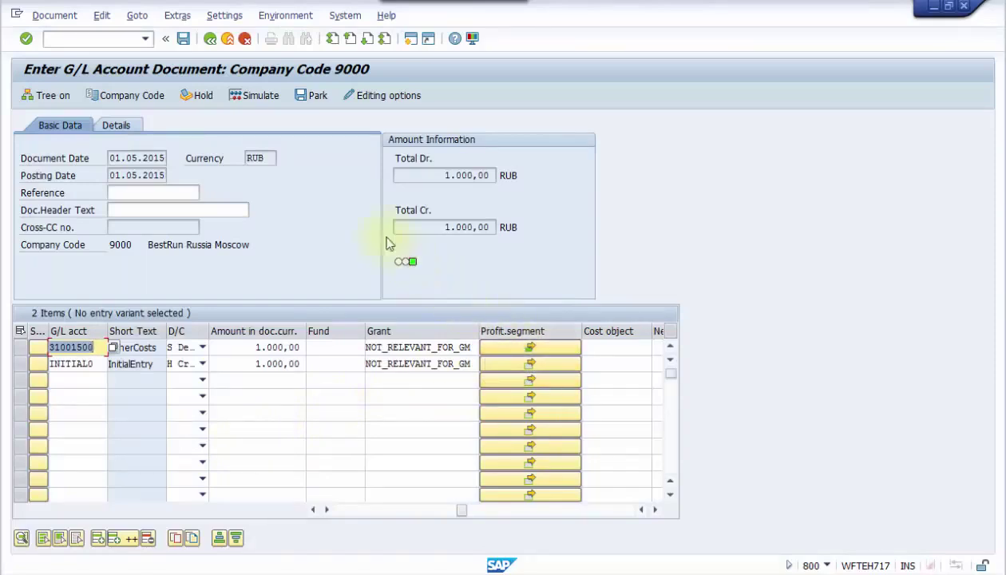
# Step: Simulate the G/L account document and post it
pyautogui.click(268, 99)
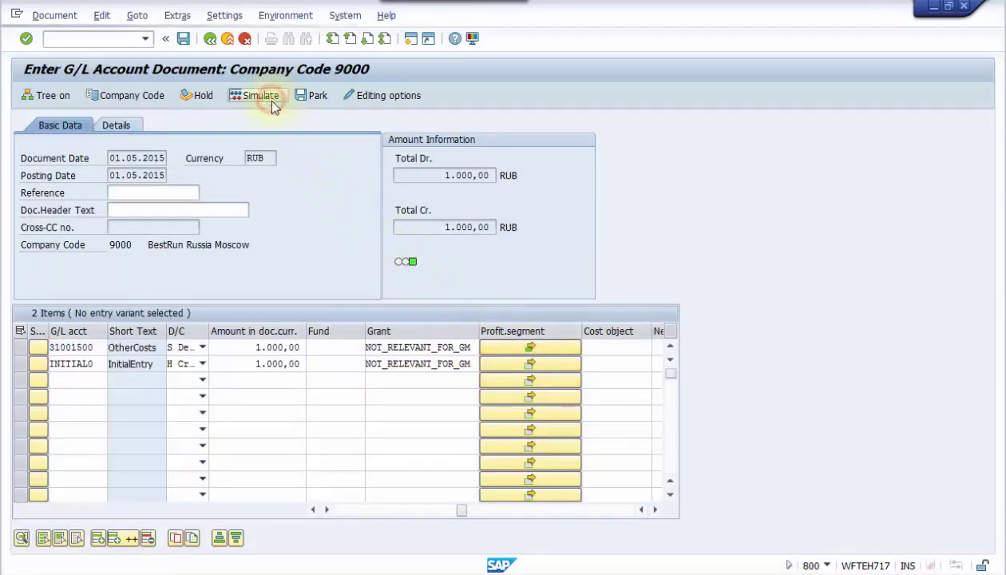
pyautogui.click(26, 39)
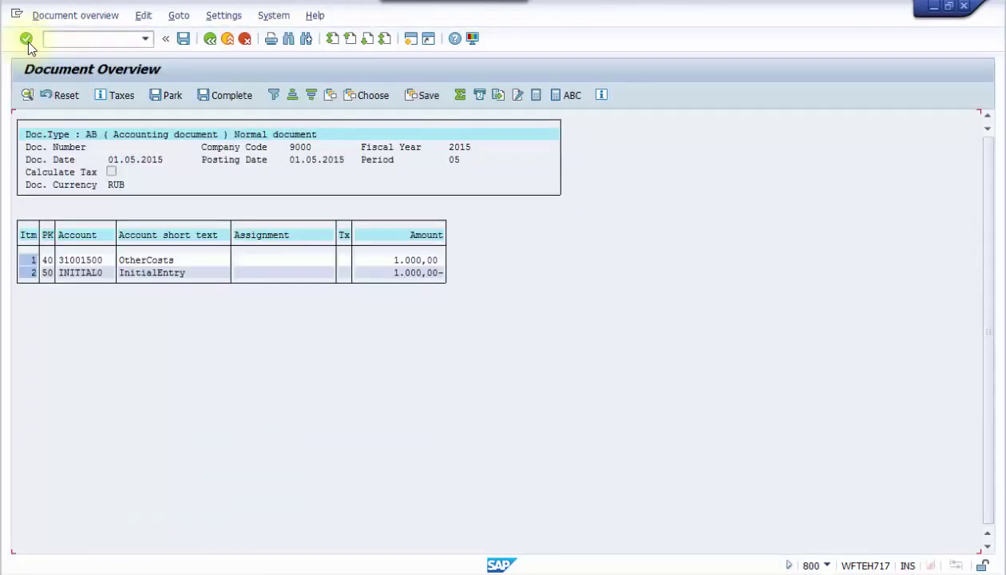
pyautogui.click(183, 40)
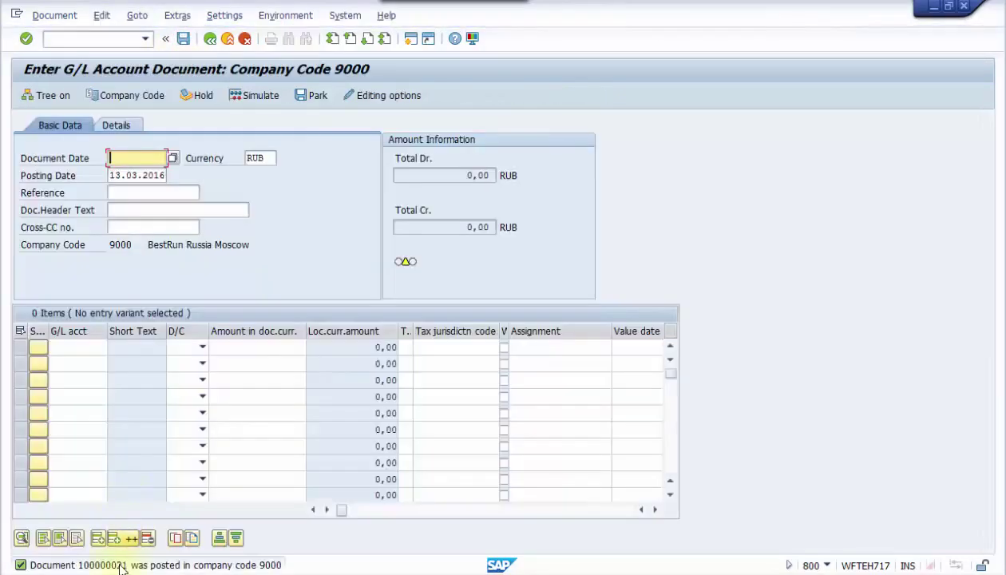
# Step: Read the posting message's details, display the posted document, and widen its Profit Center column
pyautogui.click(120, 564)
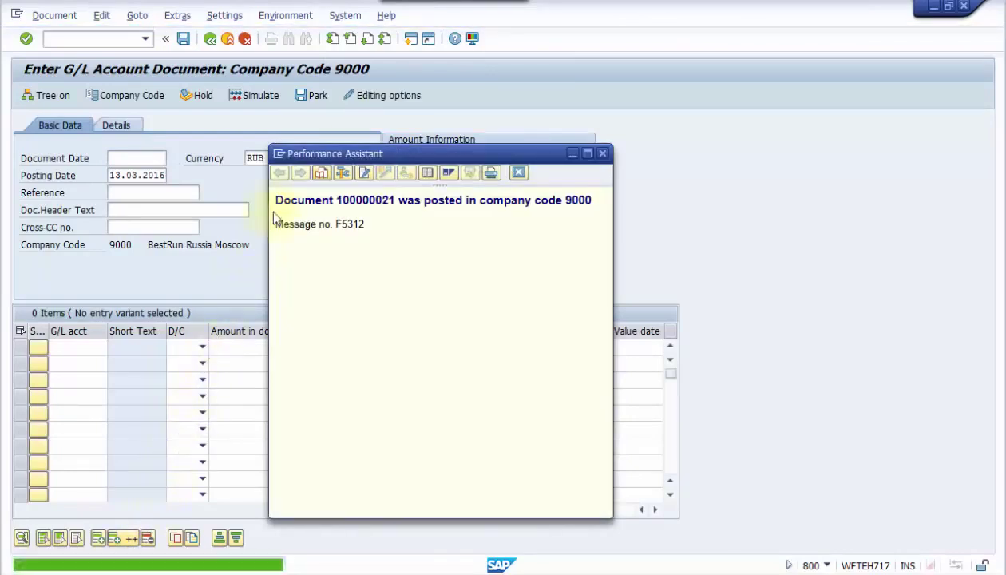
pyautogui.moveTo(276, 200); pyautogui.dragTo(585, 195)
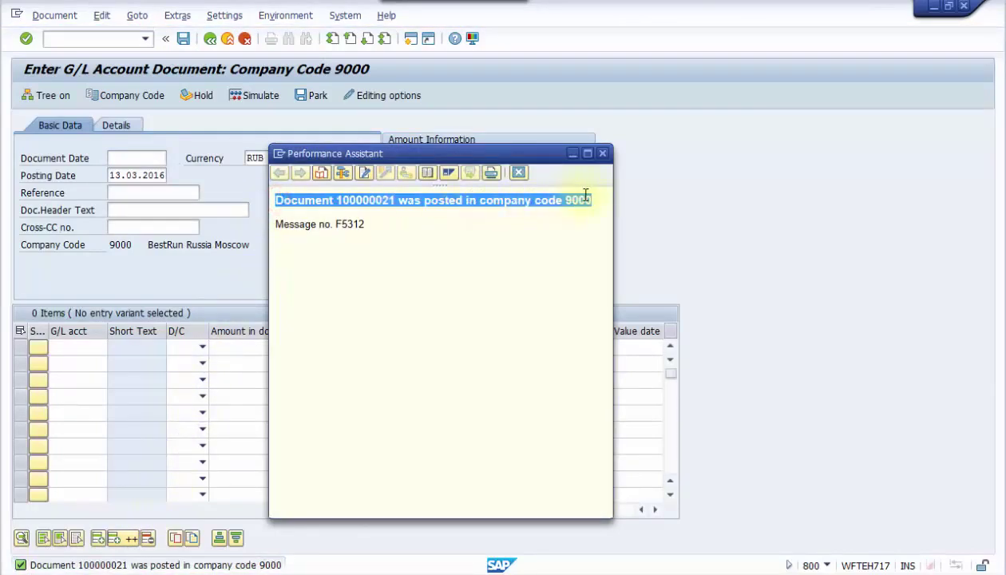
pyautogui.click(602, 152)
pyautogui.press('F7')
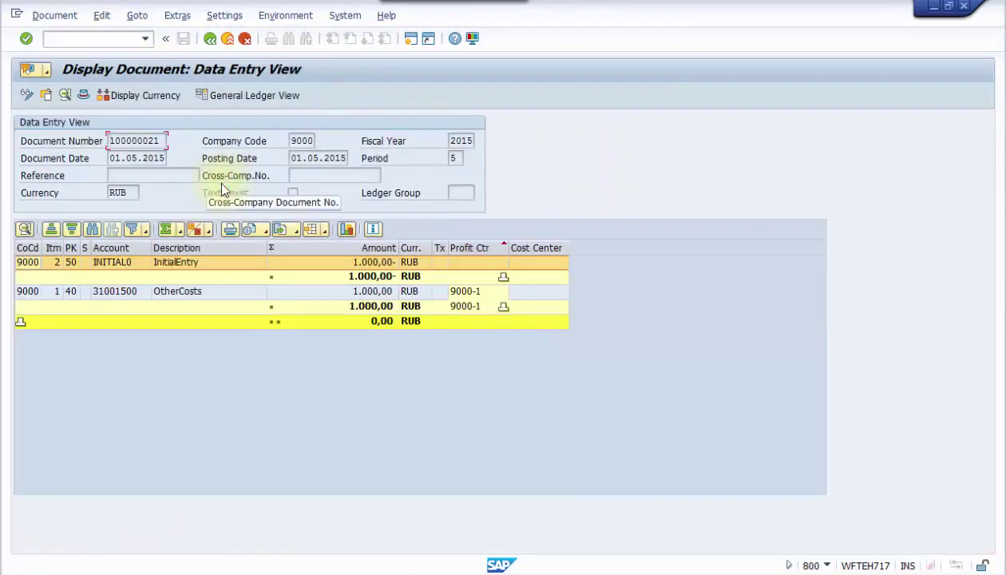
pyautogui.moveTo(507, 254); pyautogui.dragTo(559, 254)
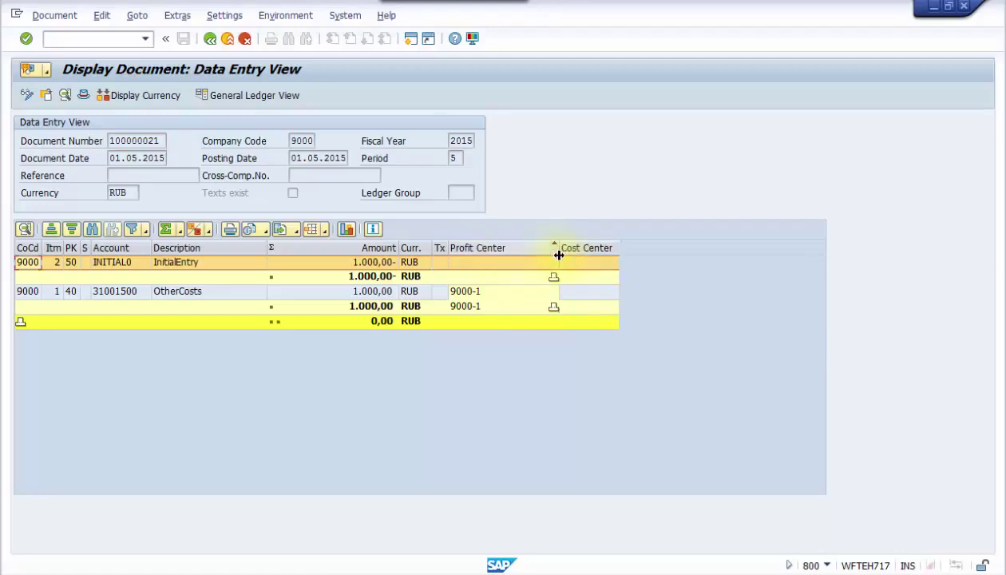
# Step: List the accounting documents related to the posted document and open the Profitability Analysis document
pyautogui.click(301, 16)
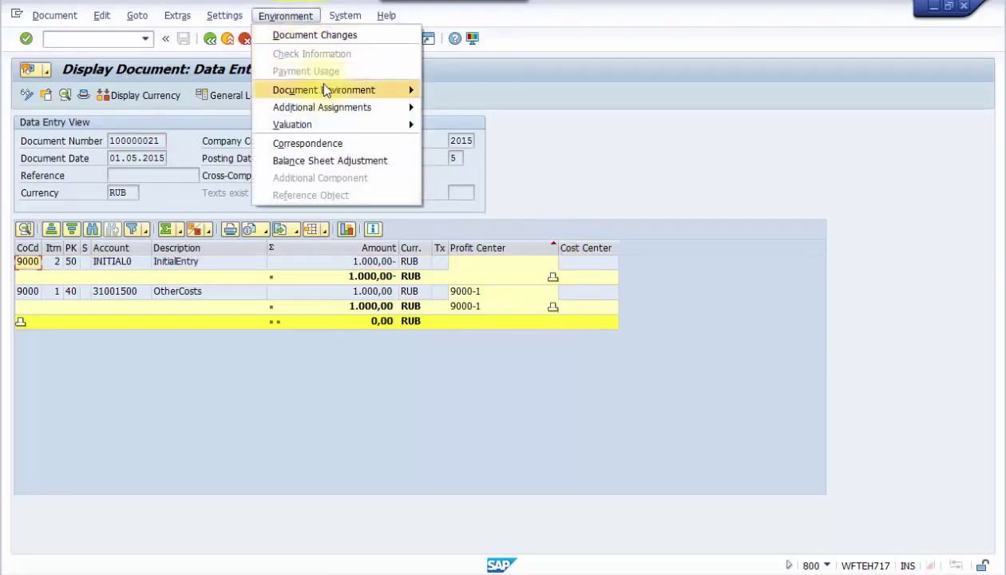
pyautogui.moveTo(325, 91)
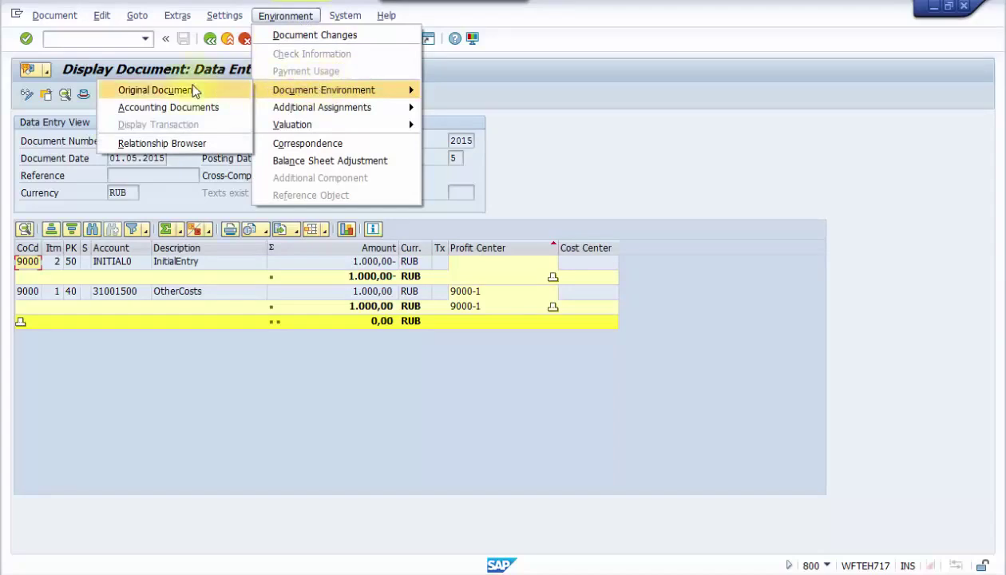
pyautogui.click(193, 106)
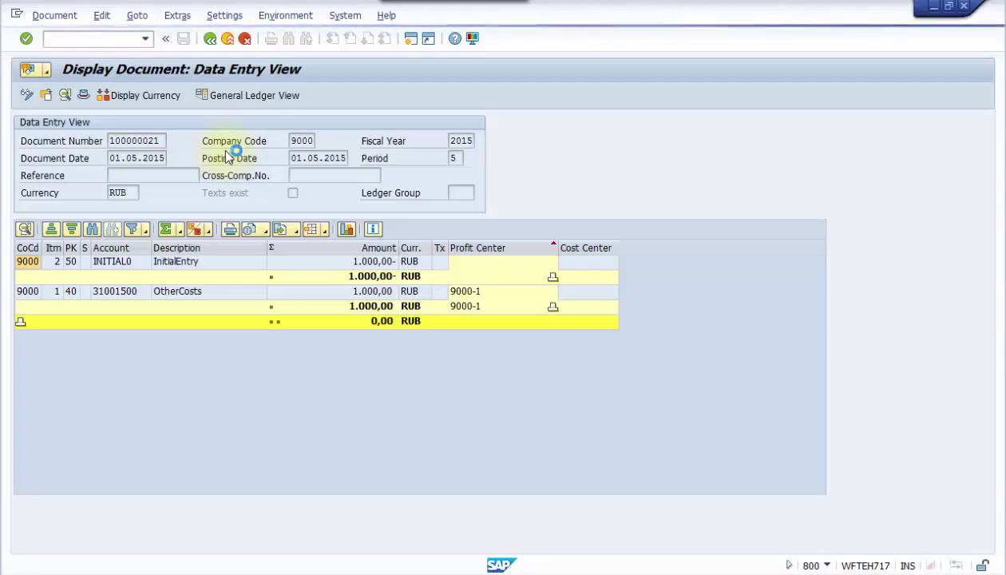
pyautogui.doubleClick(49, 230)
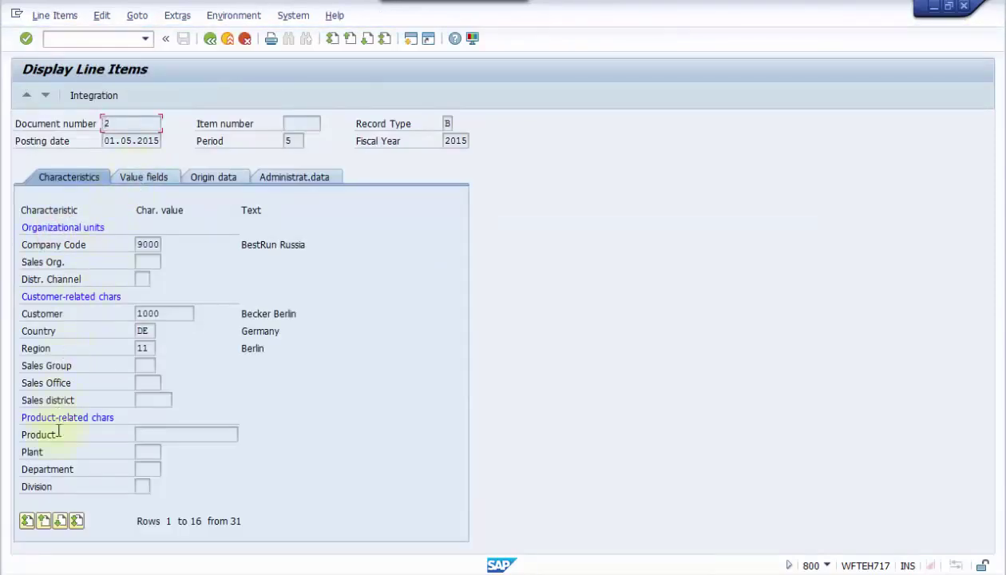
# Step: Examine the CO-PA line item's characteristics, value fields, origin data and administrative data, and return to the list of accounting documents
pyautogui.click(62, 523)
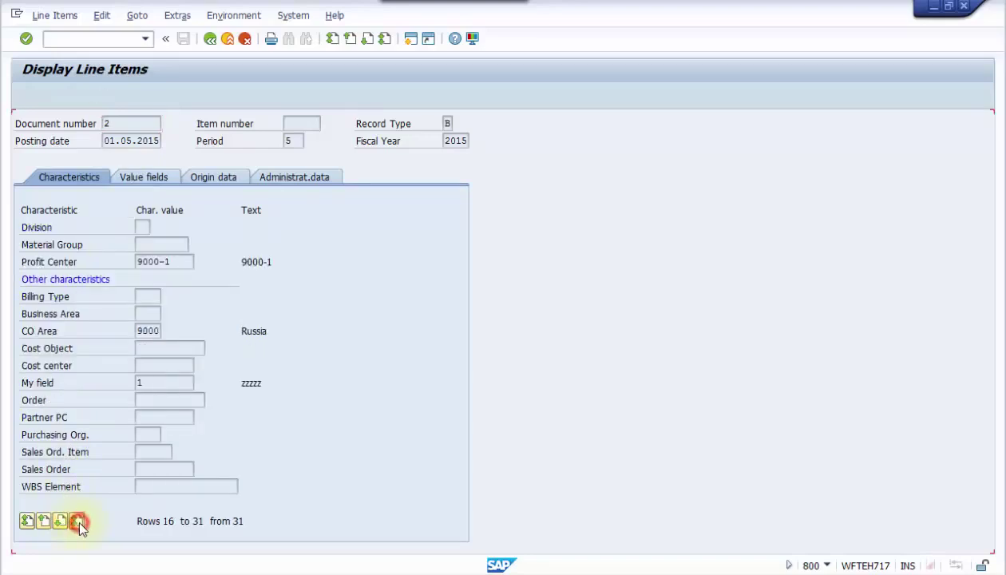
pyautogui.click(79, 521)
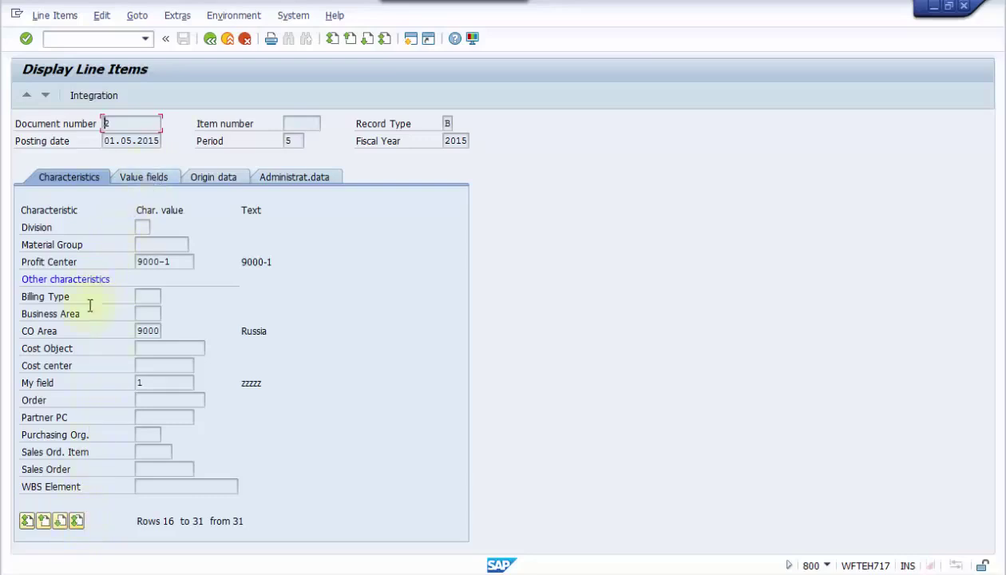
pyautogui.click(28, 520)
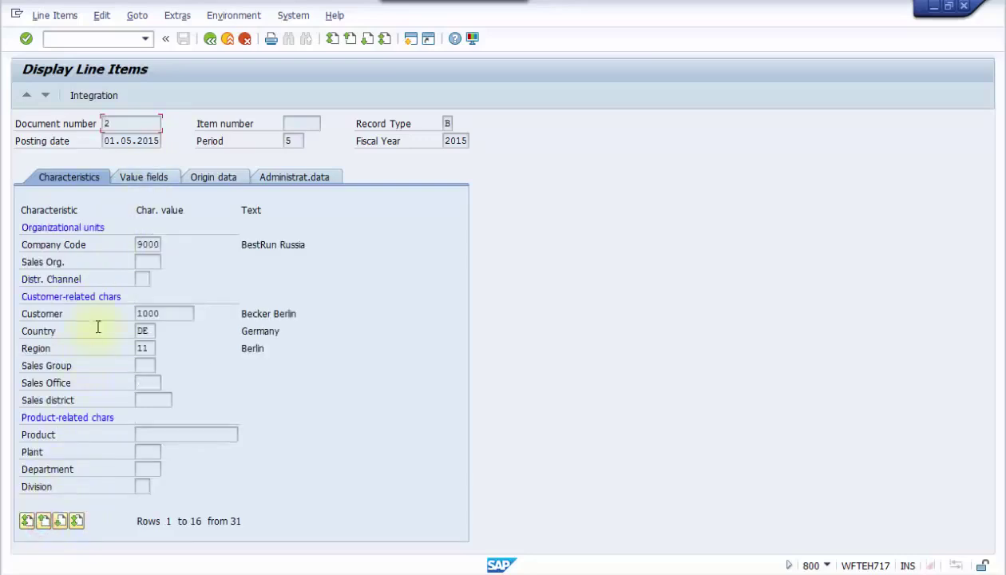
pyautogui.click(155, 178)
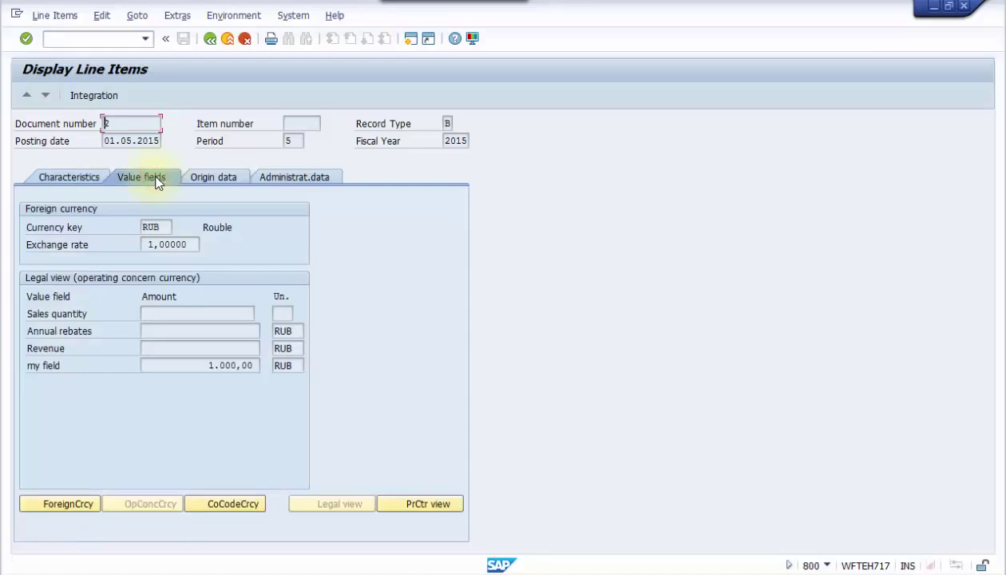
pyautogui.click(199, 180)
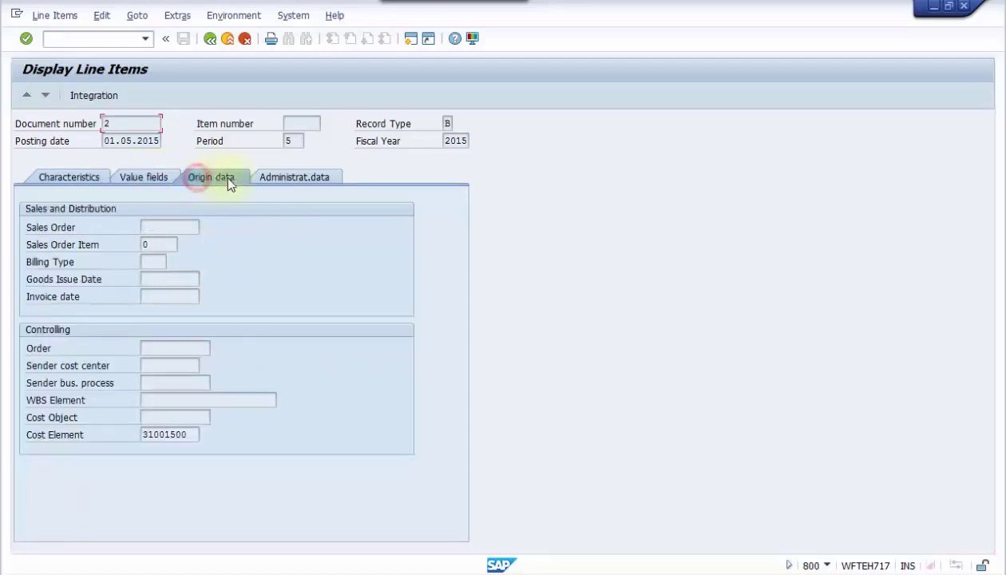
pyautogui.click(303, 178)
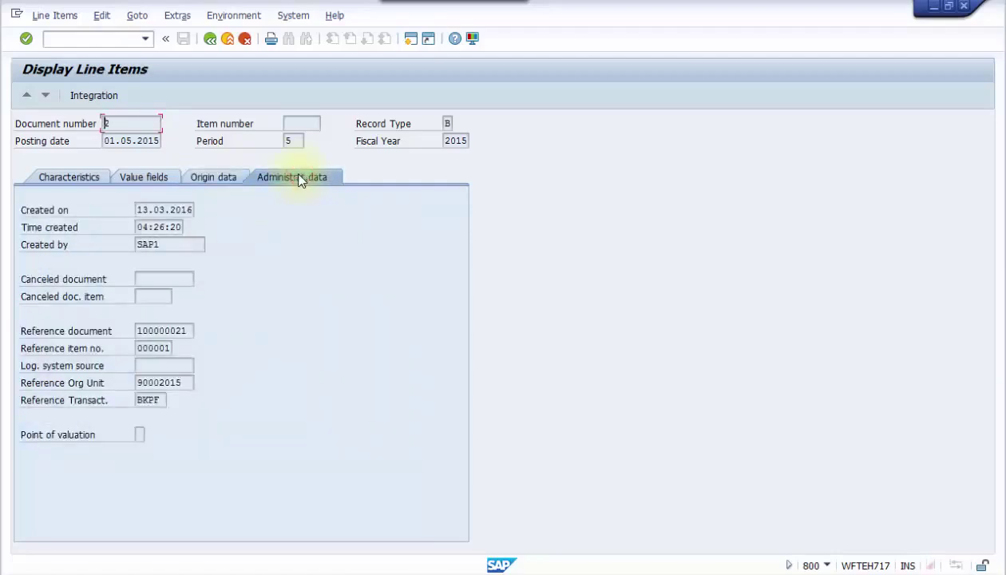
pyautogui.click(209, 41)
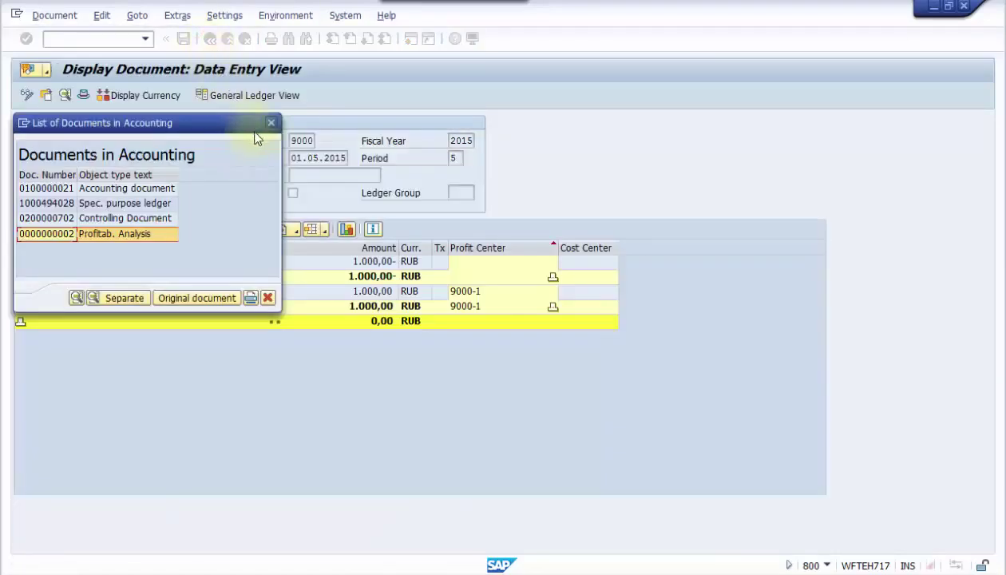
# Step: Review the Controlling document created by the posting, and close the list of related accounting documents
pyautogui.doubleClick(127, 218)
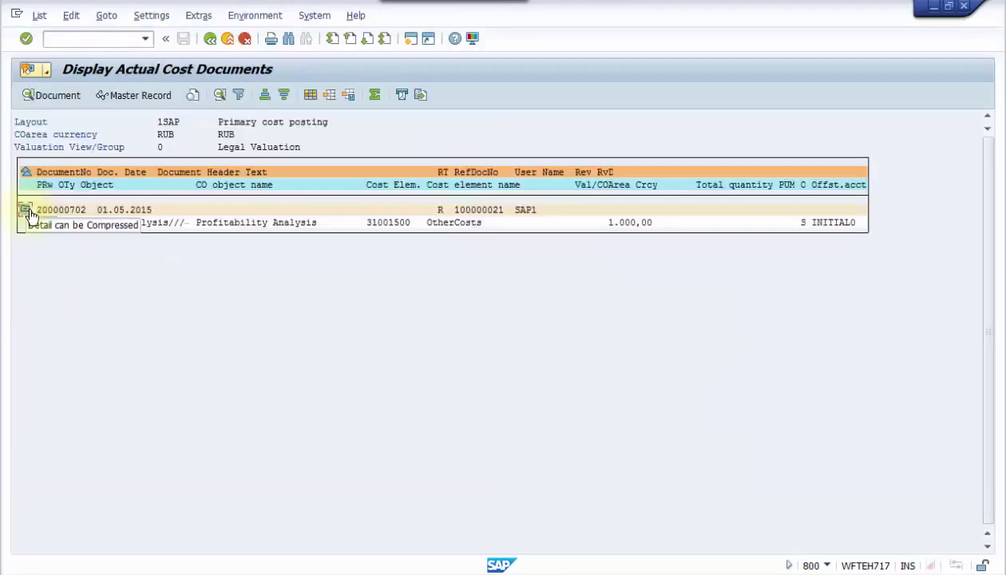
pyautogui.click(211, 39)
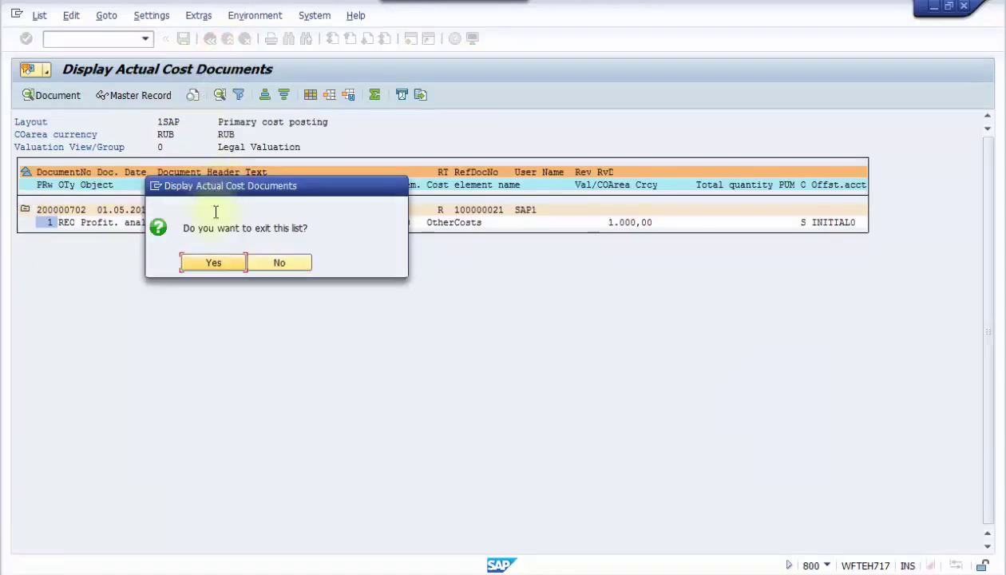
pyautogui.click(214, 264)
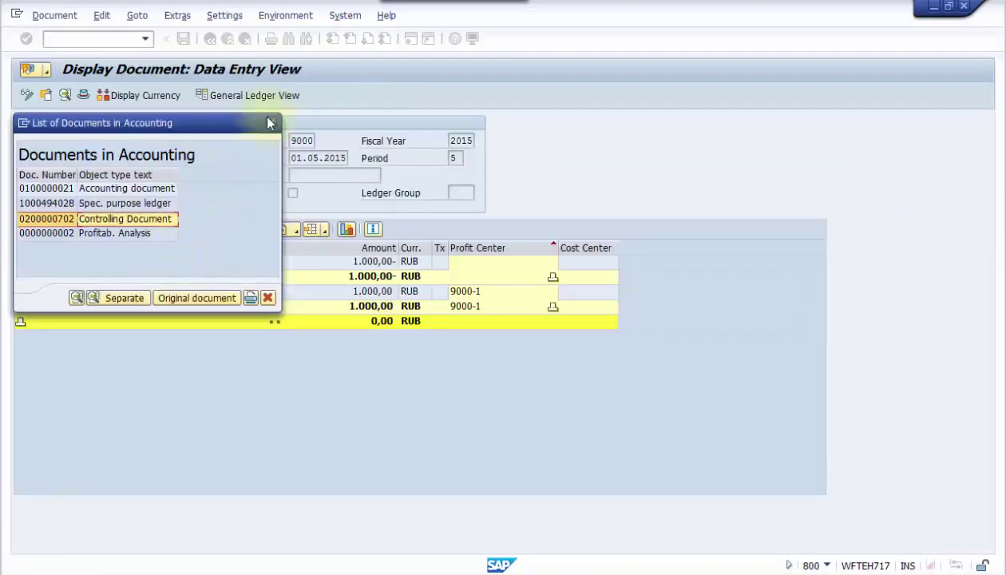
pyautogui.click(270, 126)
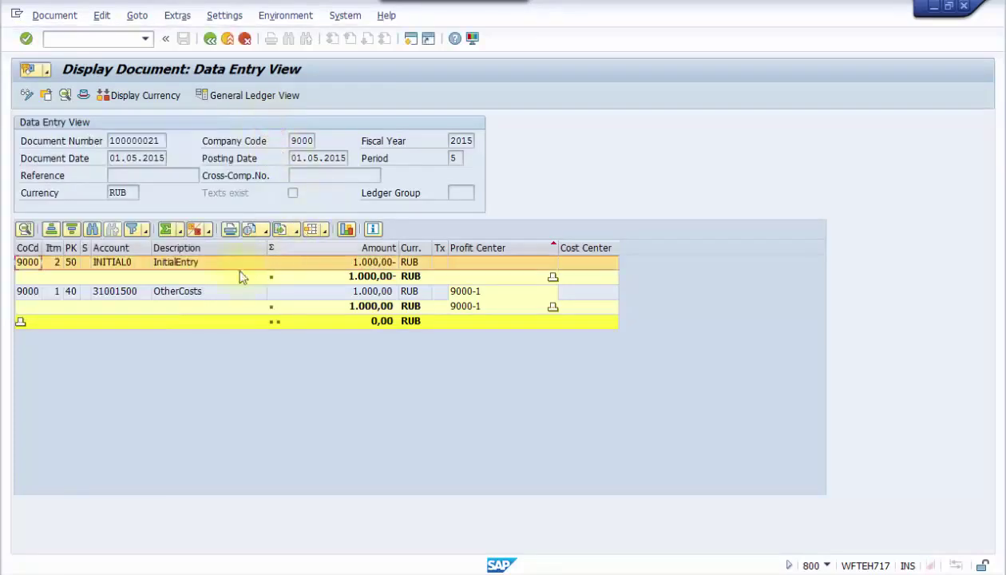
# Step: Open the details of the line item for G/L account 31001500 in the posted document
pyautogui.click(133, 293)
pyautogui.doubleClick(132, 293)
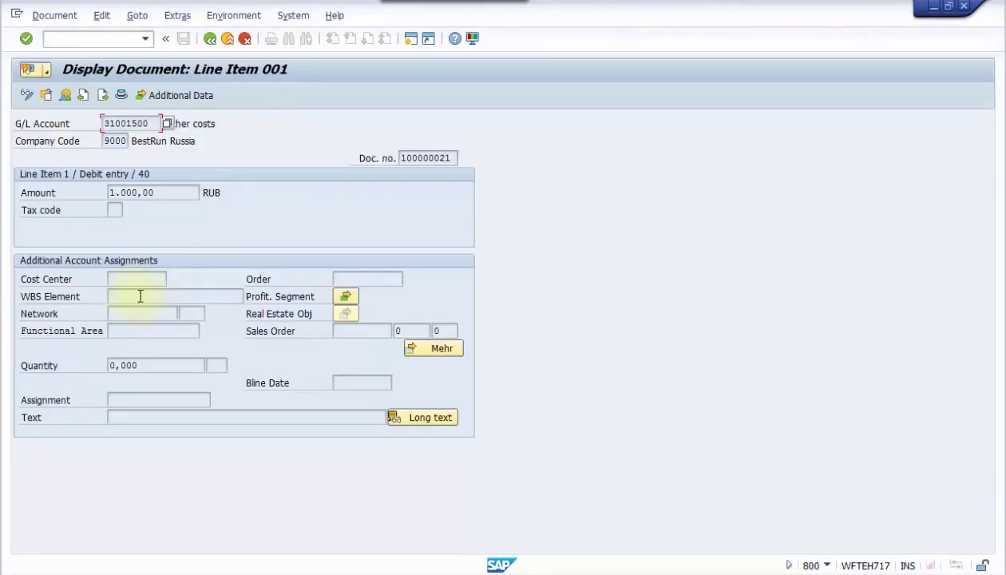
# Step: Review the profitability segment assignment of the 31001500 line item and return to the document's data entry view
pyautogui.click(346, 297)
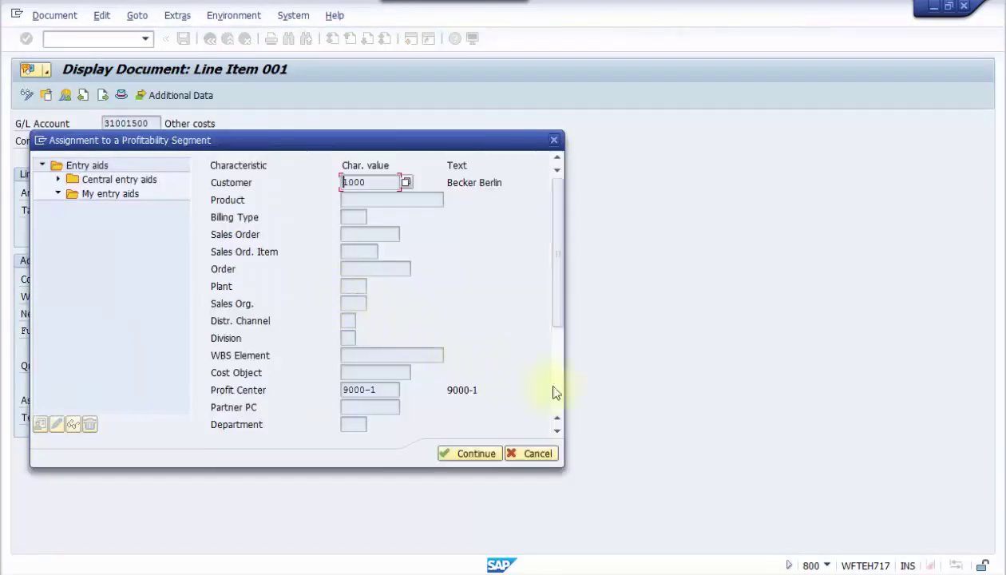
pyautogui.click(558, 388)
pyautogui.moveTo(559, 386); pyautogui.dragTo(561, 153)
pyautogui.click(554, 141)
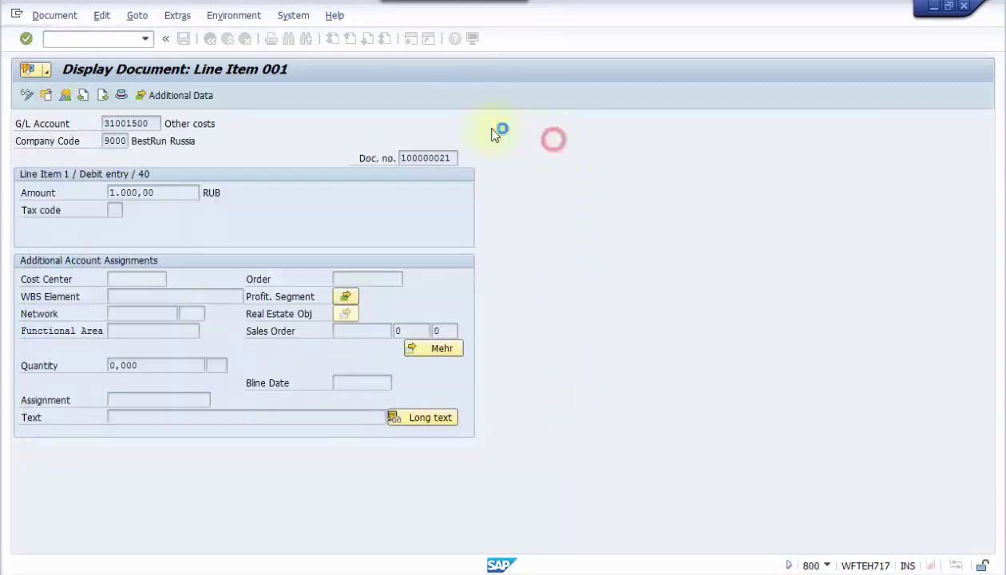
pyautogui.click(210, 41)
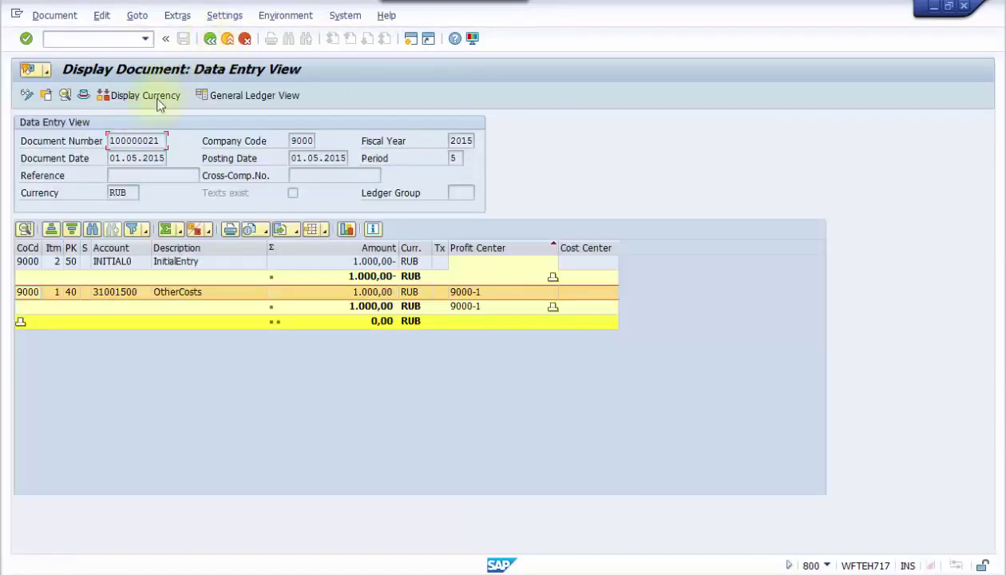
# Step: Copy the posted document's number and exit the G/L document entry, discarding the unsaved data
pyautogui.moveTo(159, 141); pyautogui.dragTo(103, 132)
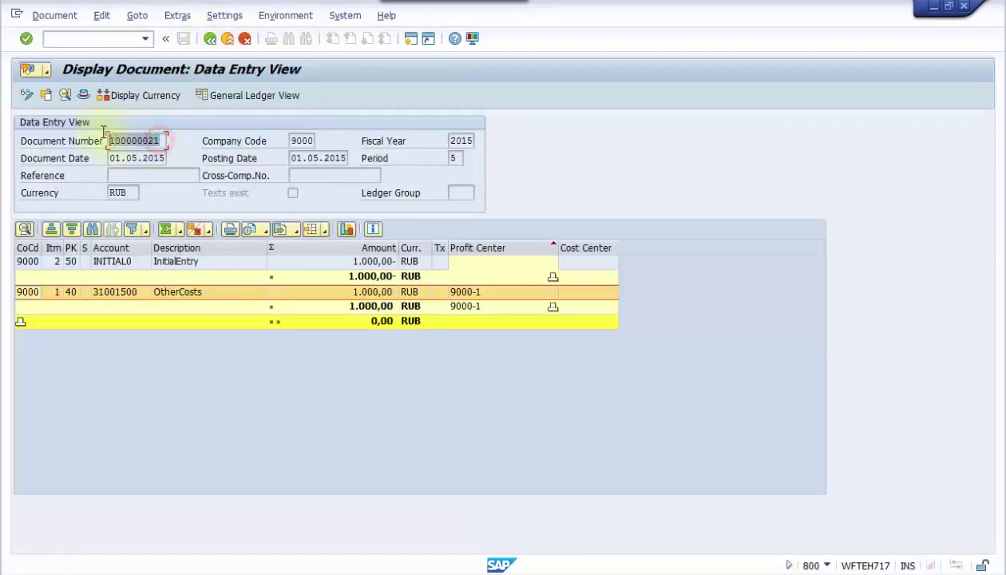
pyautogui.click(103, 131)
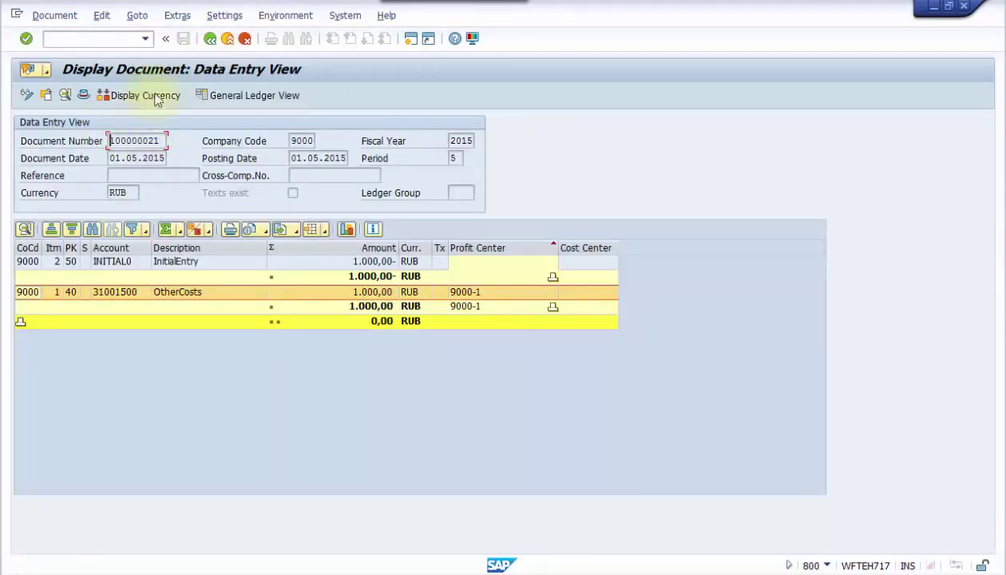
pyautogui.click(218, 42)
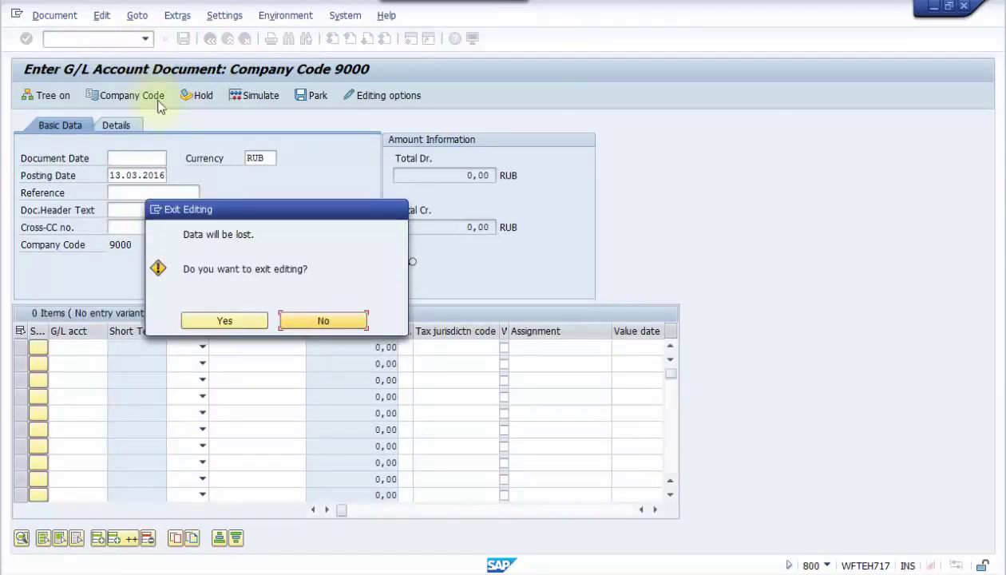
pyautogui.click(225, 323)
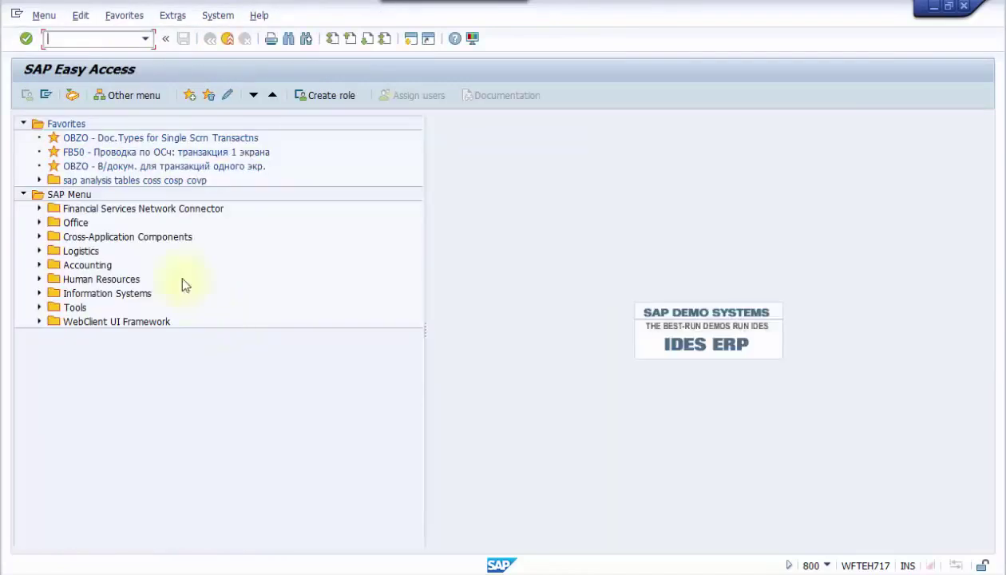
# Step: Run transaction KE24 to list the actual CO-PA line items with reference document number 100000021
pyautogui.write('ke24')
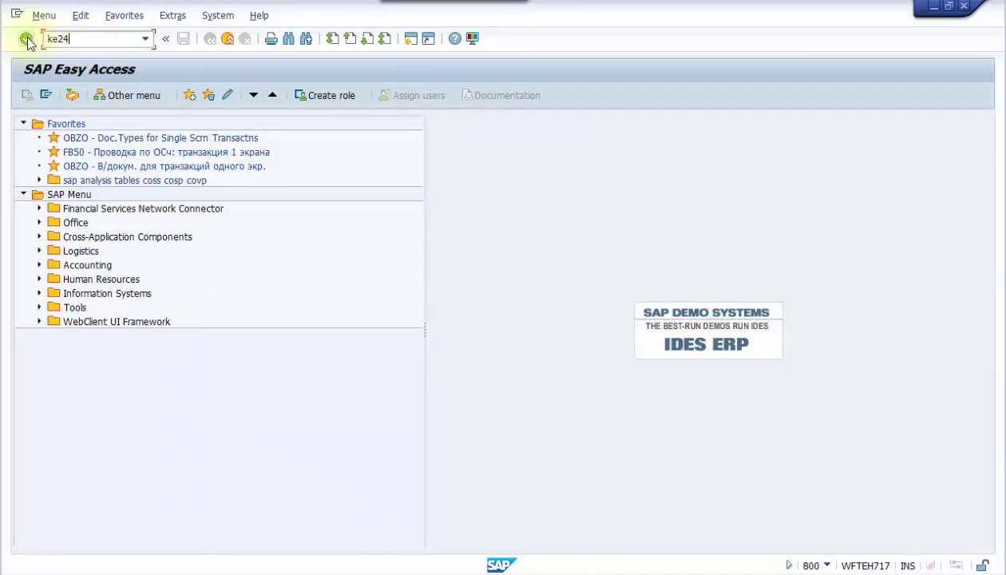
pyautogui.click(27, 38)
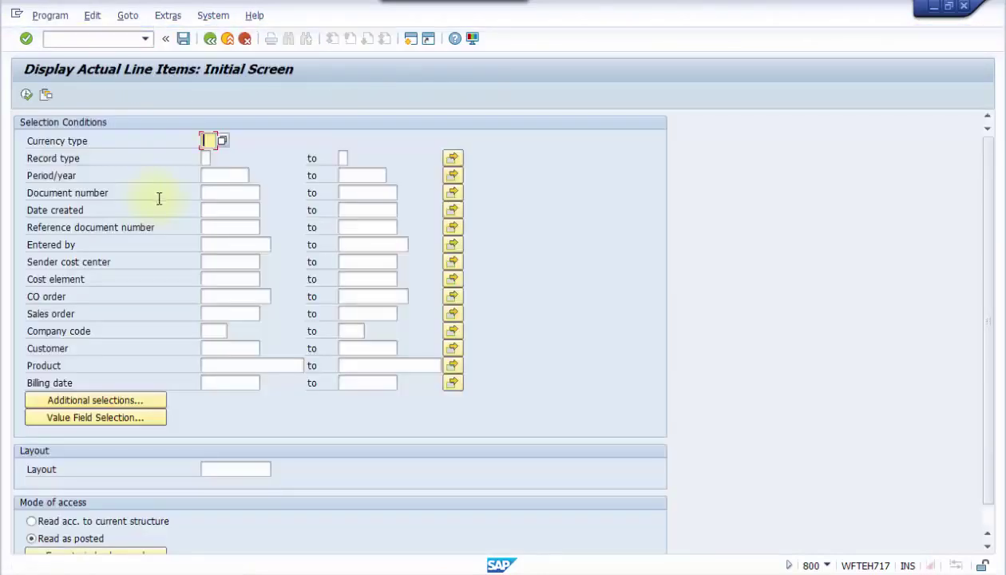
pyautogui.click(224, 228)
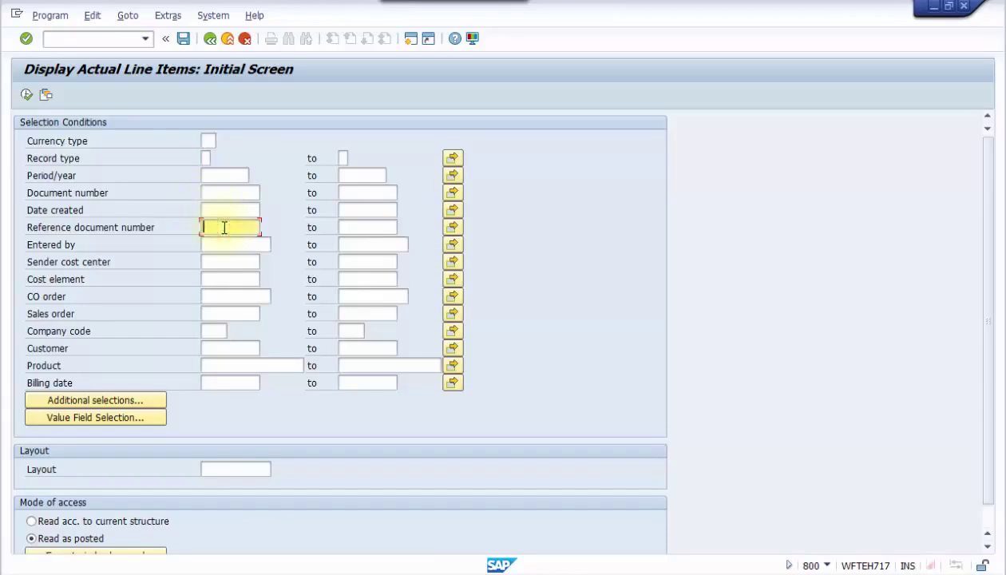
pyautogui.click(27, 95)
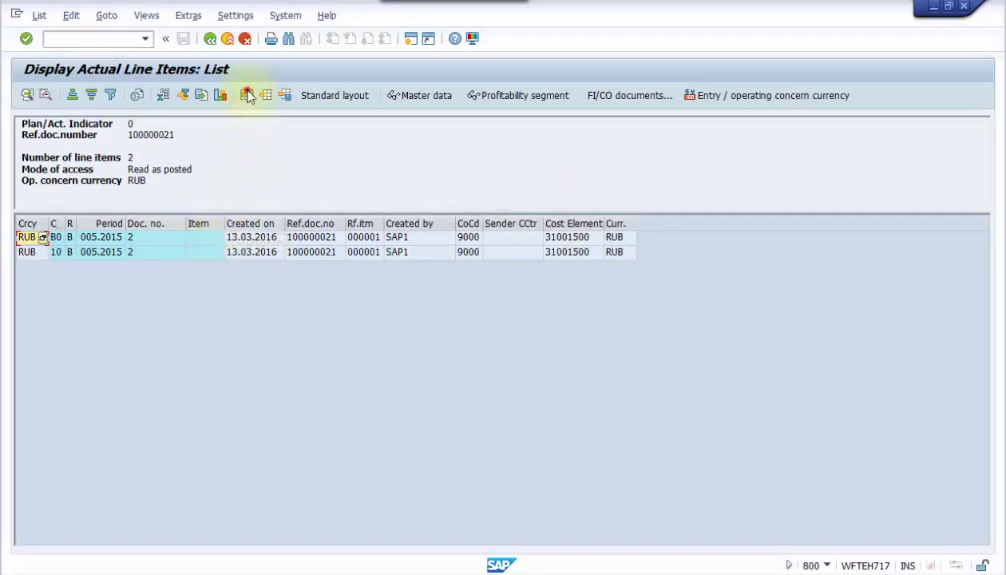
# Step: Change the line item list's layout to display all remaining columns of the column set
pyautogui.moveTo(247, 96); pyautogui.dragTo(351, 232)
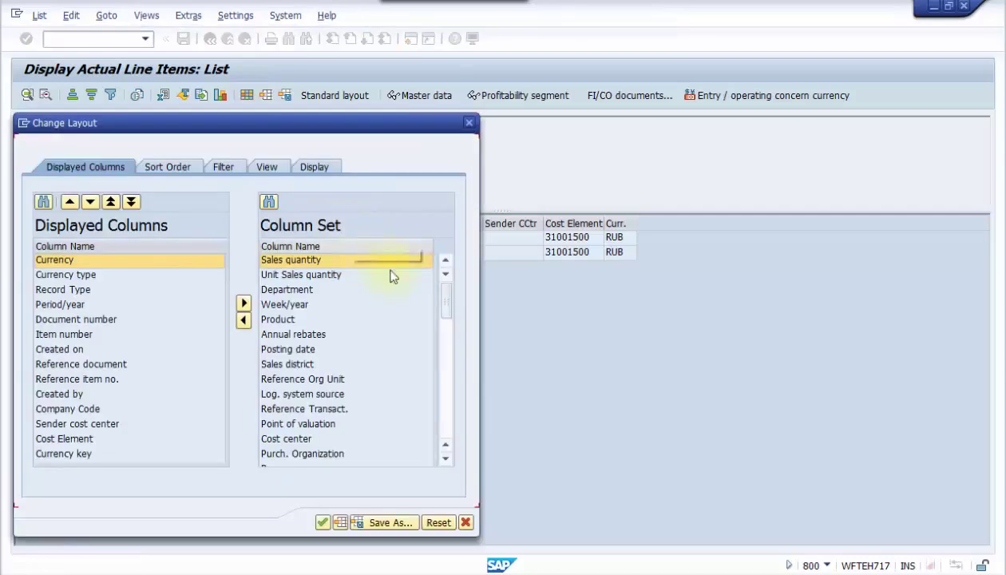
pyautogui.click(450, 303)
pyautogui.moveTo(458, 383); pyautogui.dragTo(459, 426)
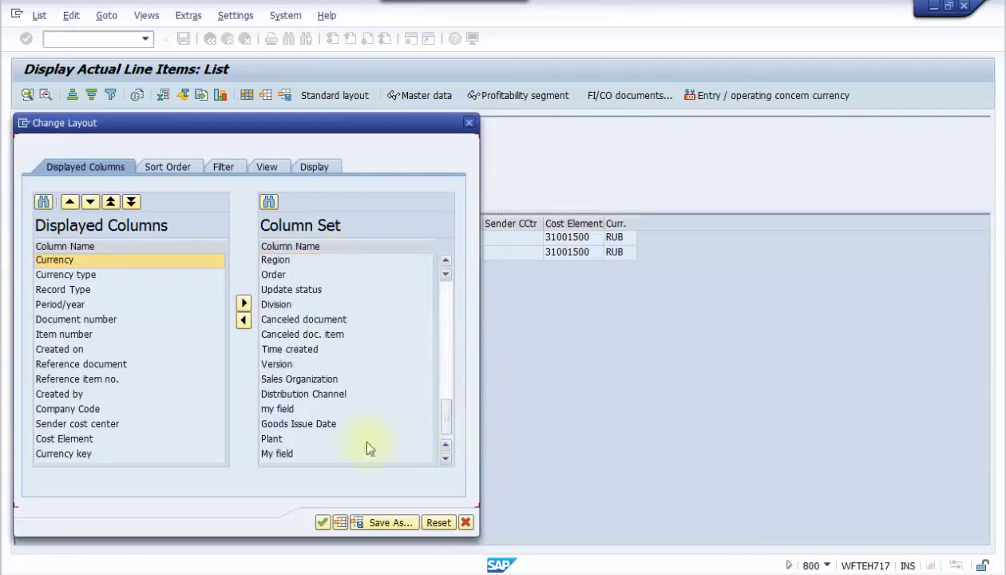
pyautogui.keyDown('shift'); pyautogui.click(333, 455); pyautogui.keyUp('shift')
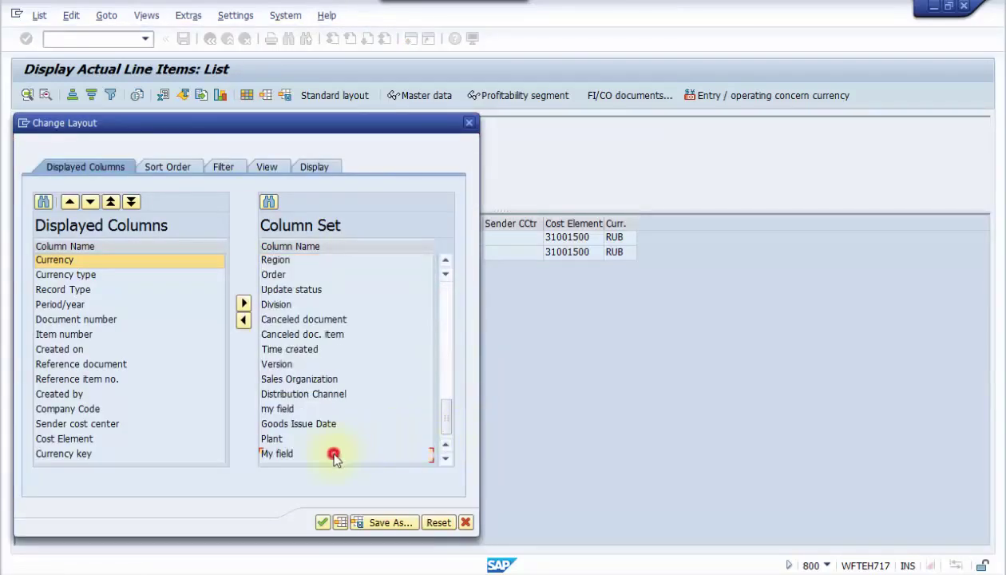
pyautogui.click(242, 320)
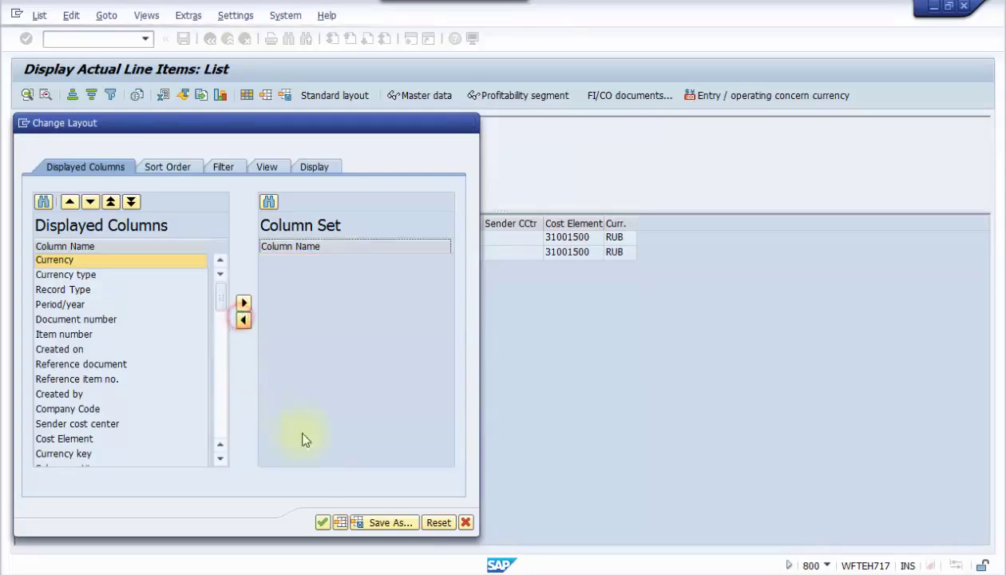
pyautogui.click(325, 522)
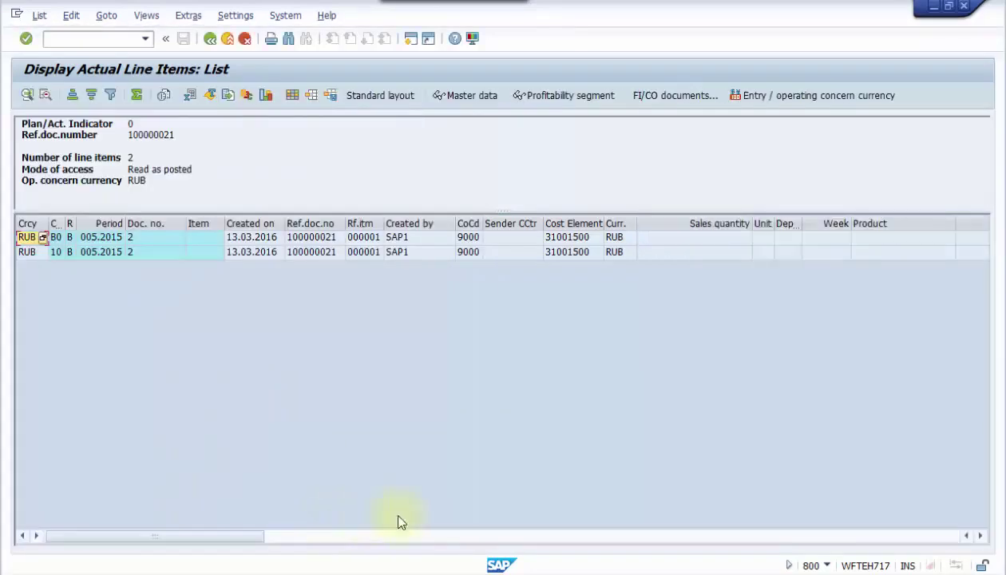
# Step: Look through the added list columns, check the value fields of the line item with currency type B0, and return to the list
pyautogui.click(470, 534)
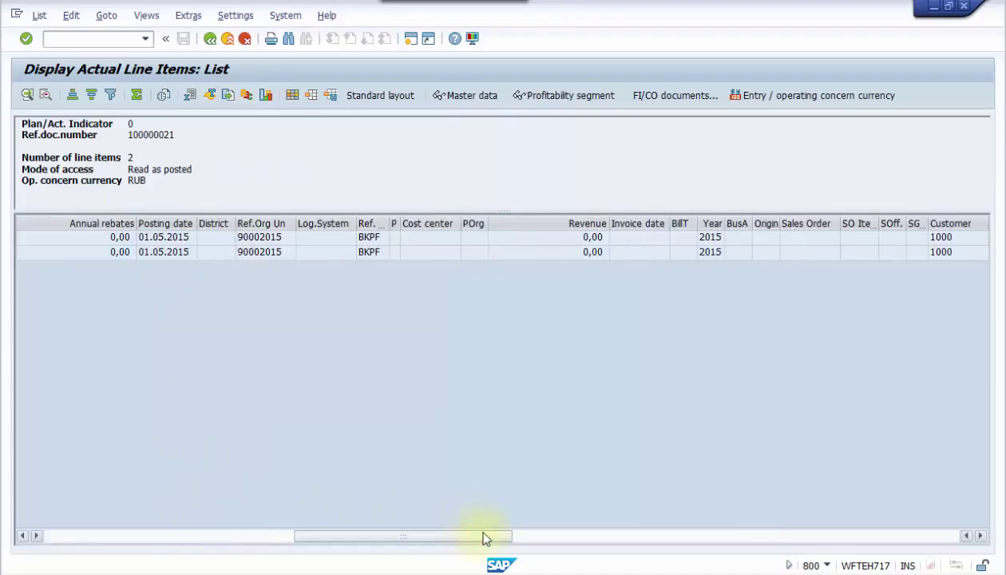
pyautogui.click(587, 536)
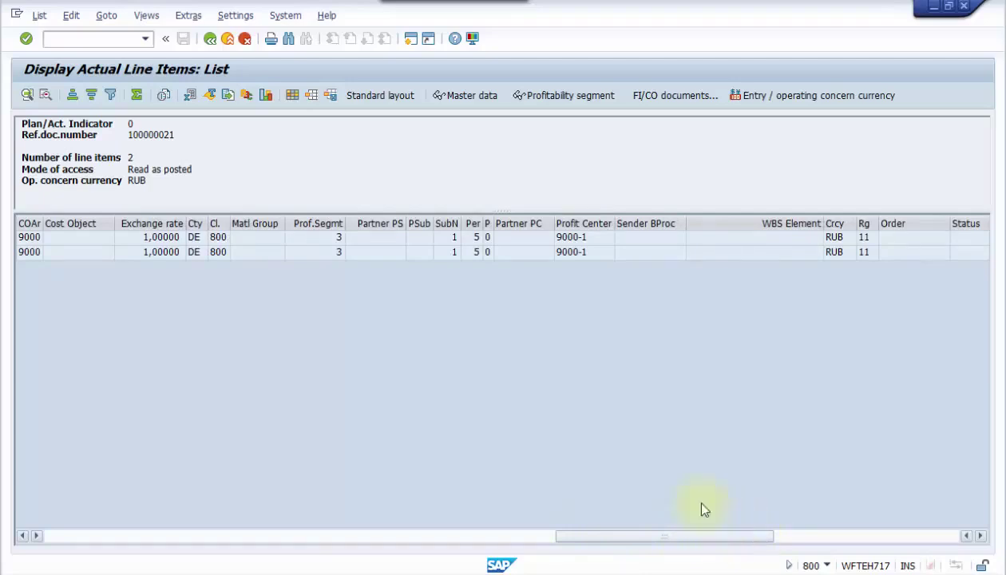
pyautogui.click(803, 536)
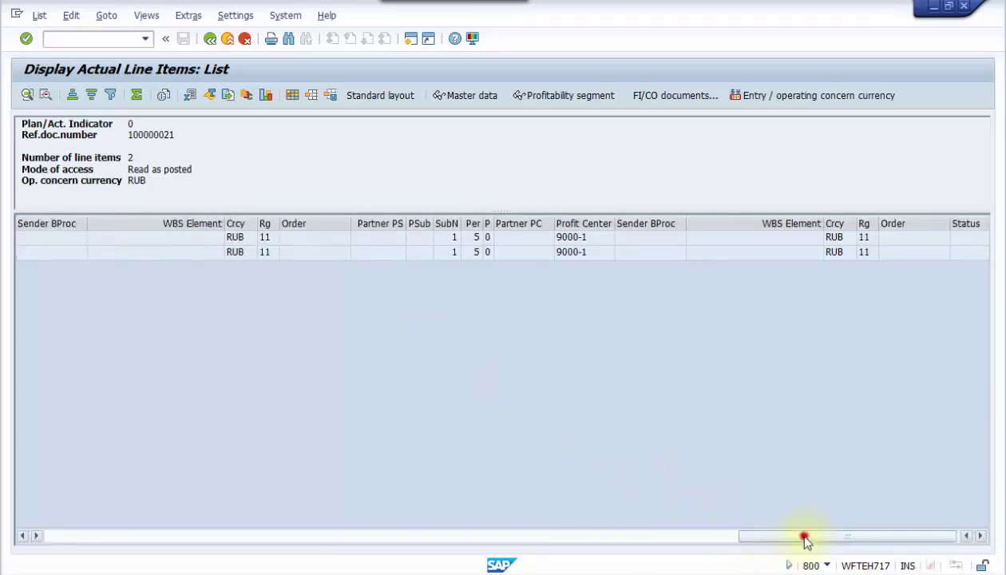
pyautogui.doubleClick(85, 242)
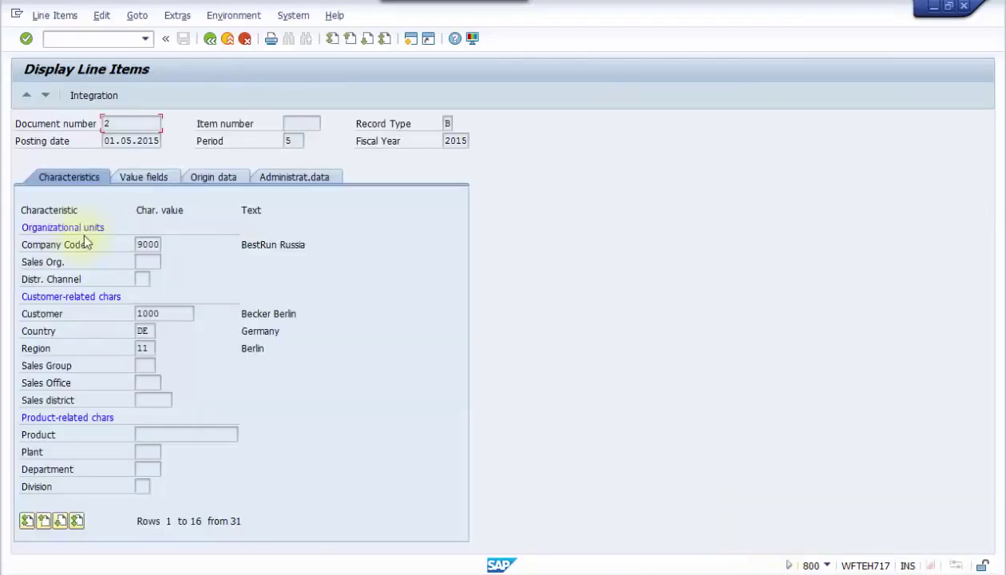
pyautogui.click(138, 176)
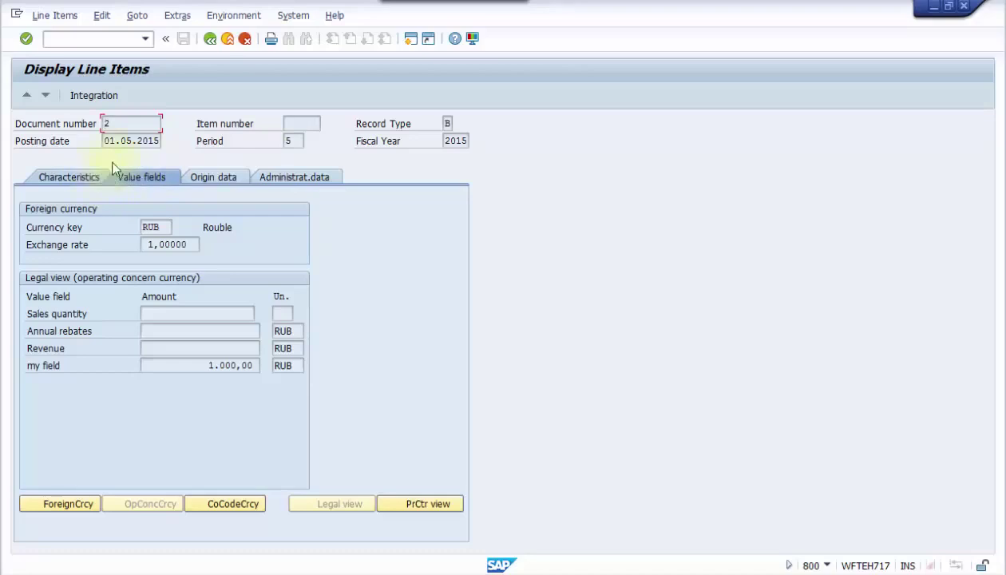
pyautogui.click(210, 39)
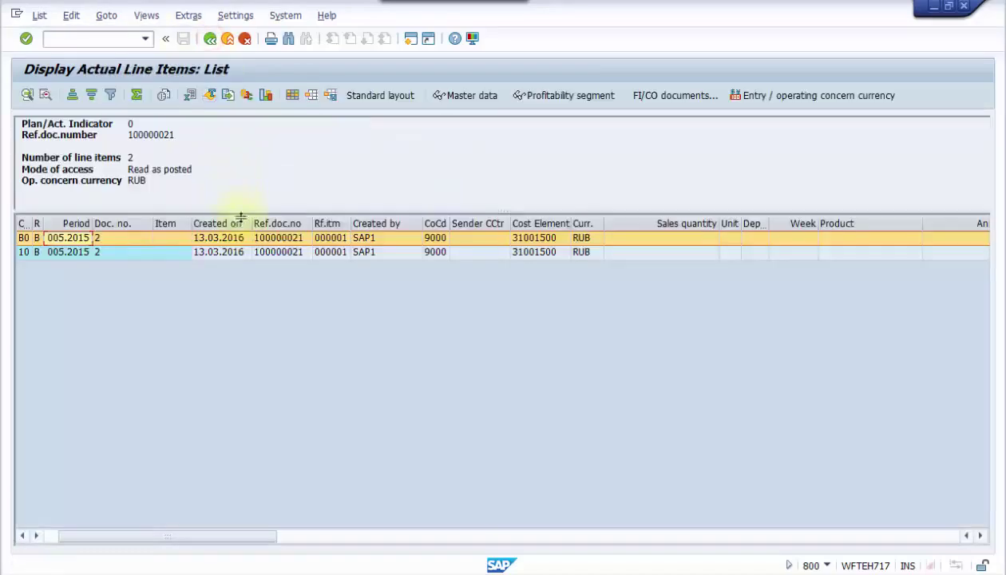
# Step: Check the value fields of the line item with currency type 10 and return to the list
pyautogui.click(230, 254)
pyautogui.doubleClick(230, 254)
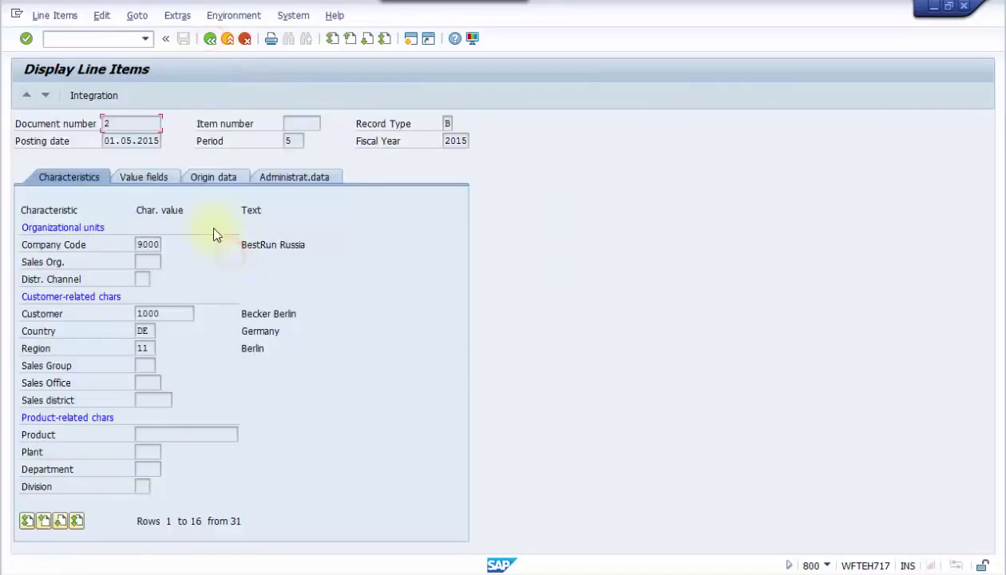
pyautogui.click(166, 177)
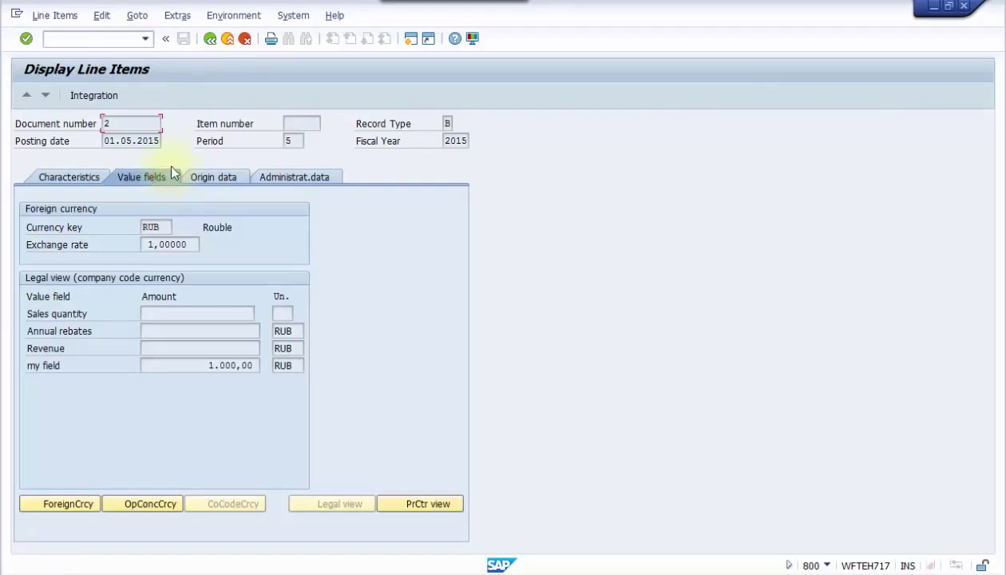
pyautogui.click(210, 39)
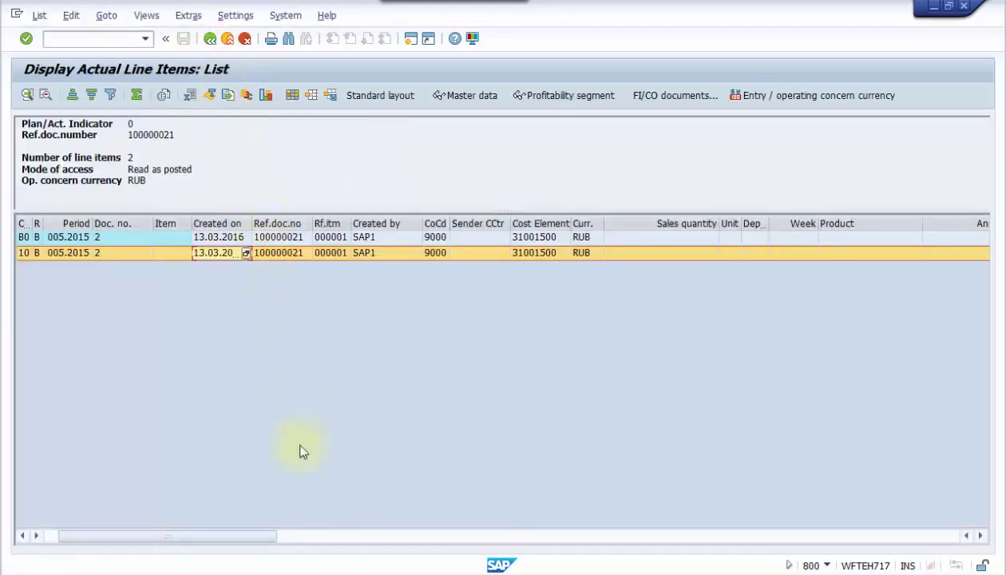
# Step: Compare the my field amounts of both line items in the list and leave the list
pyautogui.click(338, 537)
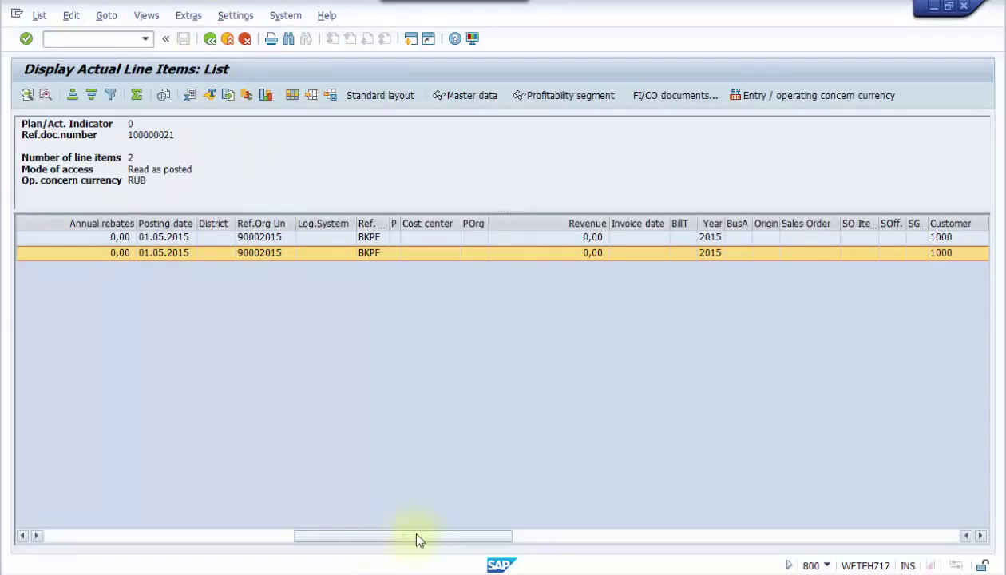
pyautogui.click(570, 535)
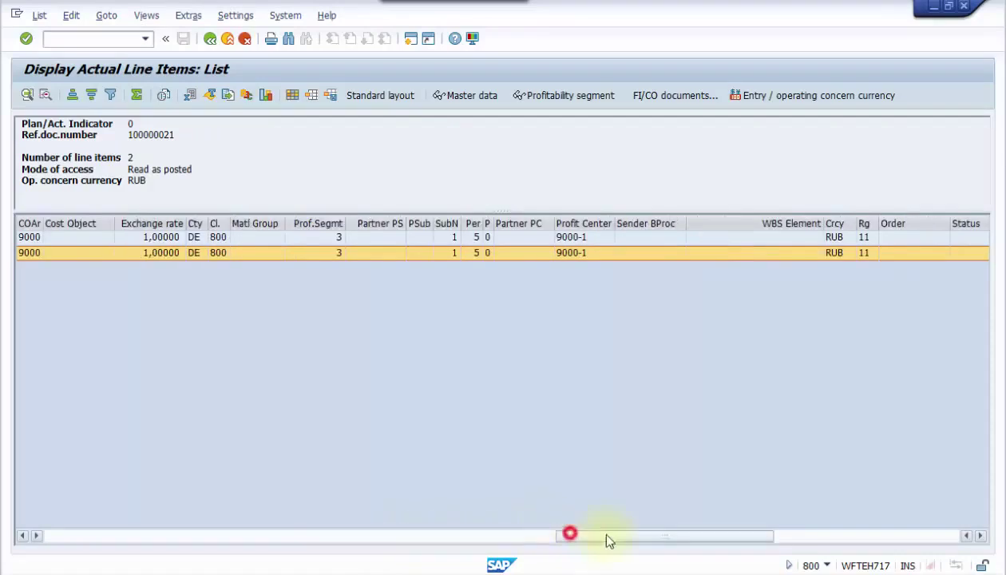
pyautogui.click(836, 535)
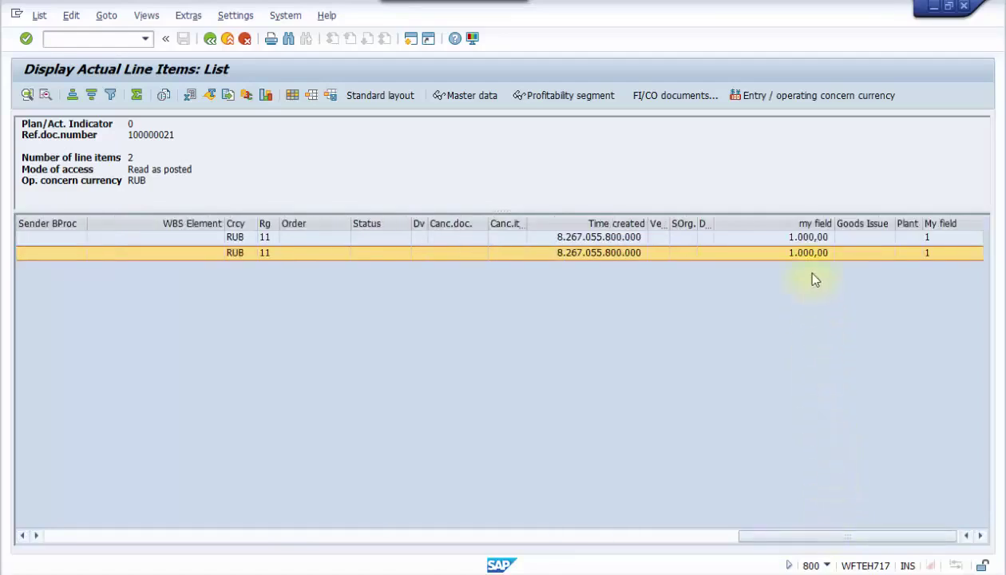
pyautogui.click(807, 253)
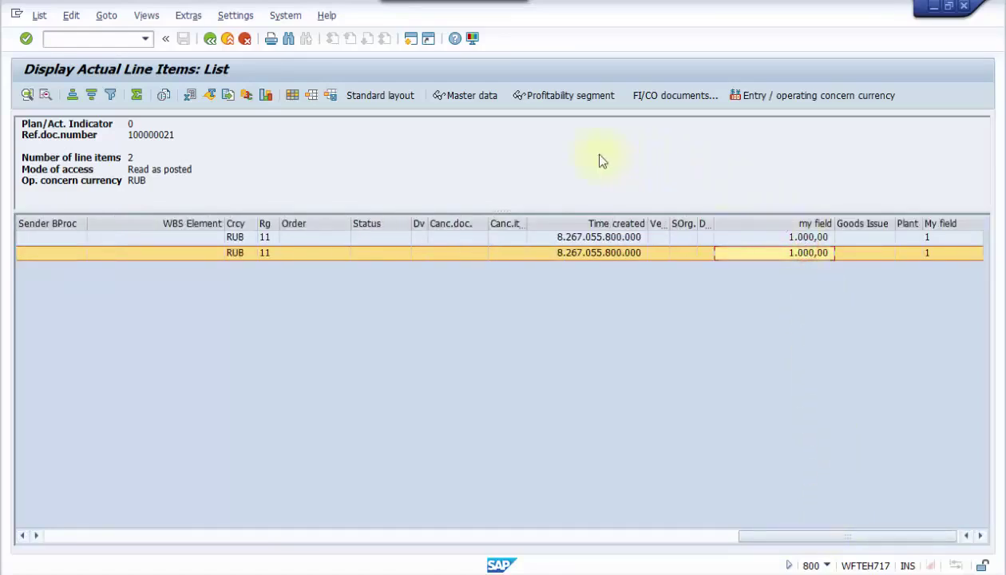
pyautogui.click(209, 40)
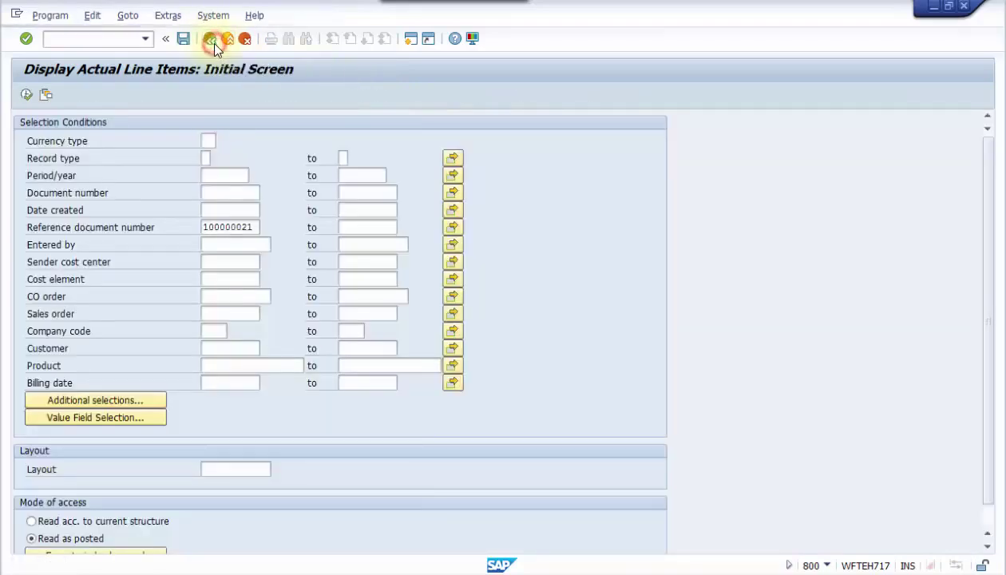
pyautogui.click(210, 42)
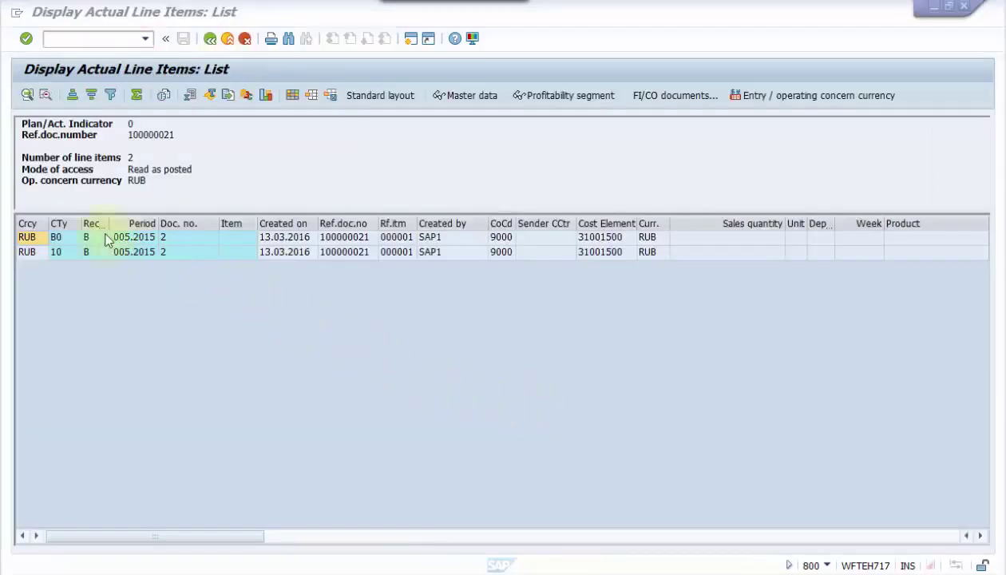
# Step: Widen the currency type column and look up the meaning of currency type B0 in its list of possible values
pyautogui.moveTo(83, 226); pyautogui.dragTo(192, 231)
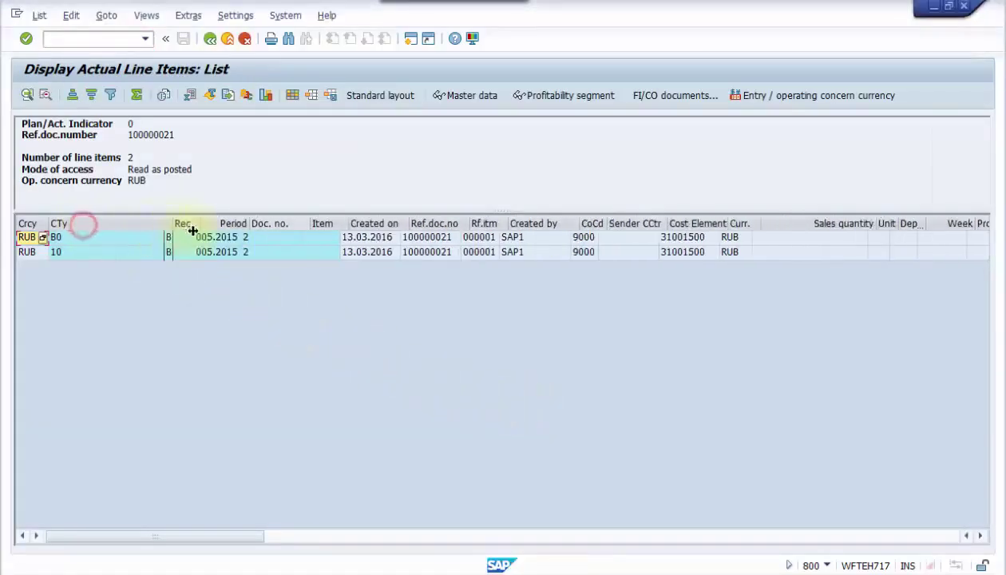
pyautogui.click(112, 235)
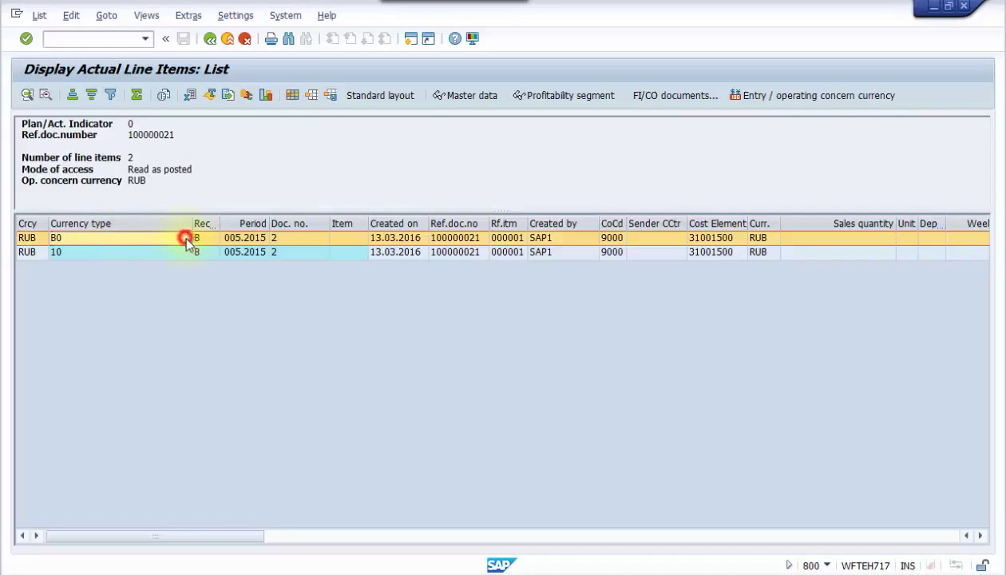
pyautogui.click(184, 238)
pyautogui.press('F4')
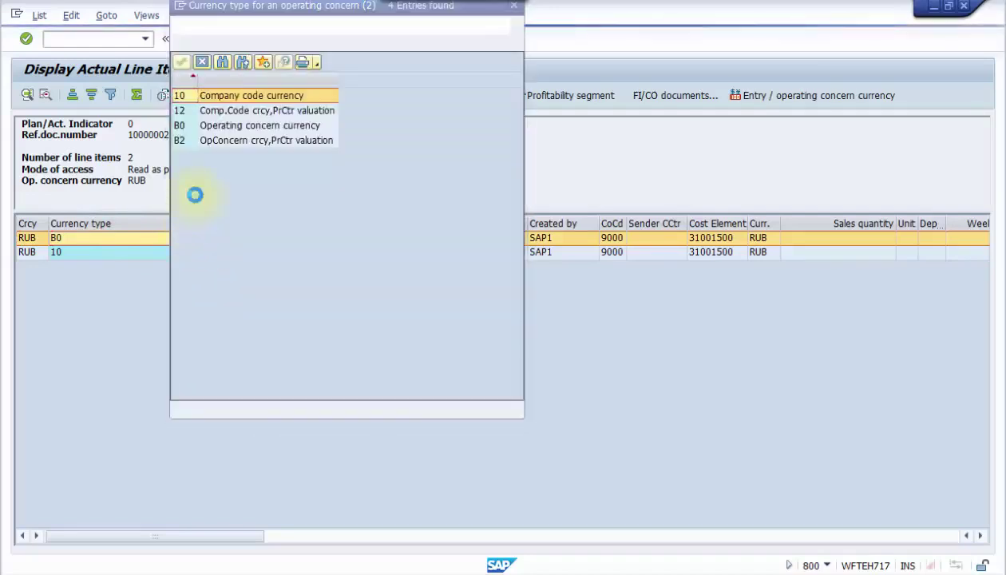
pyautogui.click(198, 127)
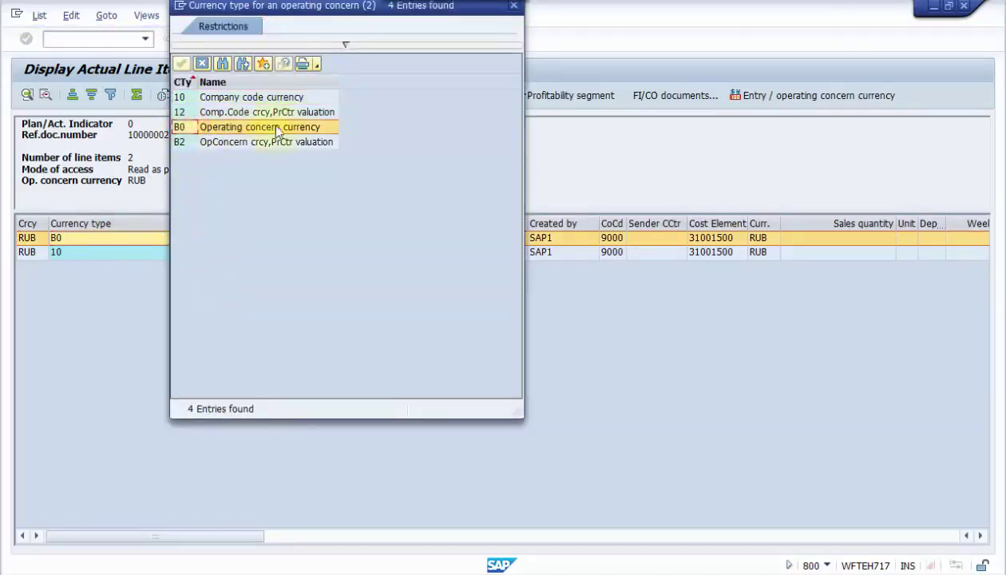
# Step: Look up the meaning of currency type 10 for the second line item in its list of possible values
pyautogui.click(517, 8)
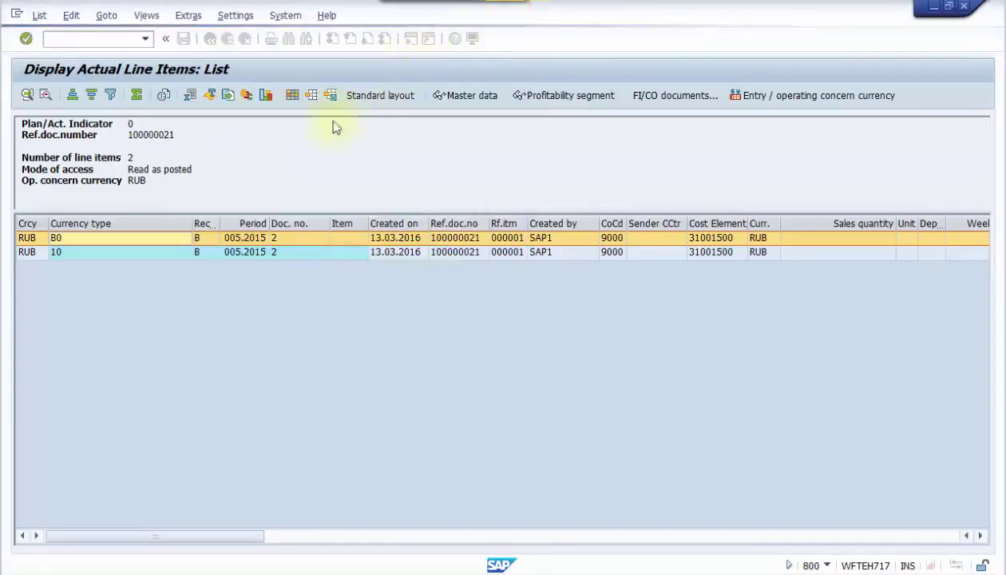
pyautogui.click(149, 254)
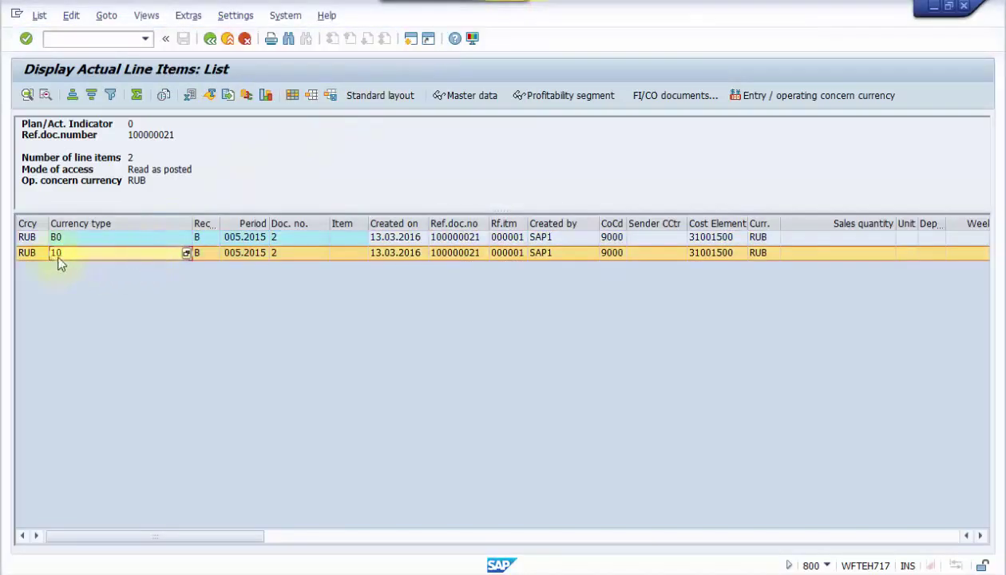
pyautogui.click(184, 254)
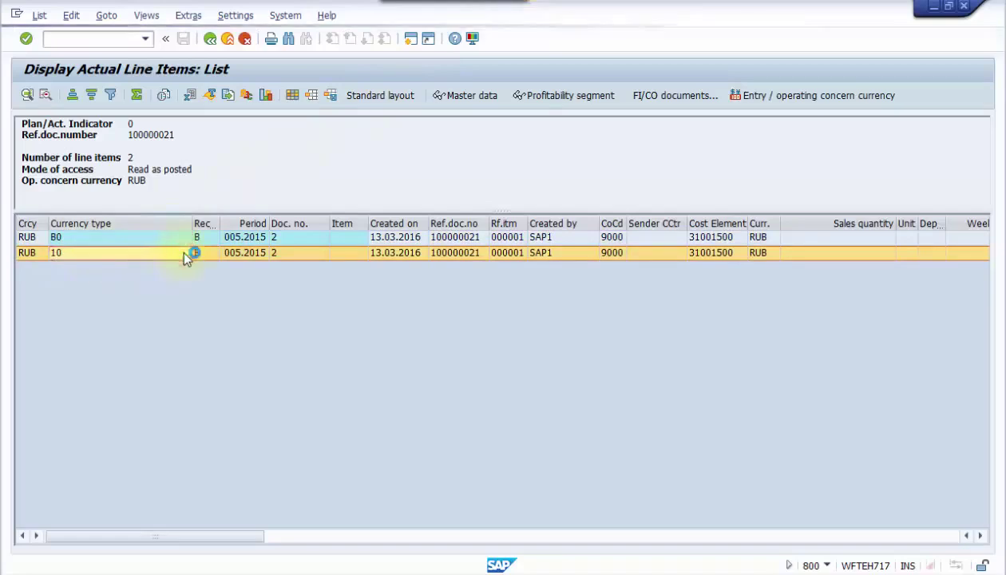
pyautogui.click(183, 252)
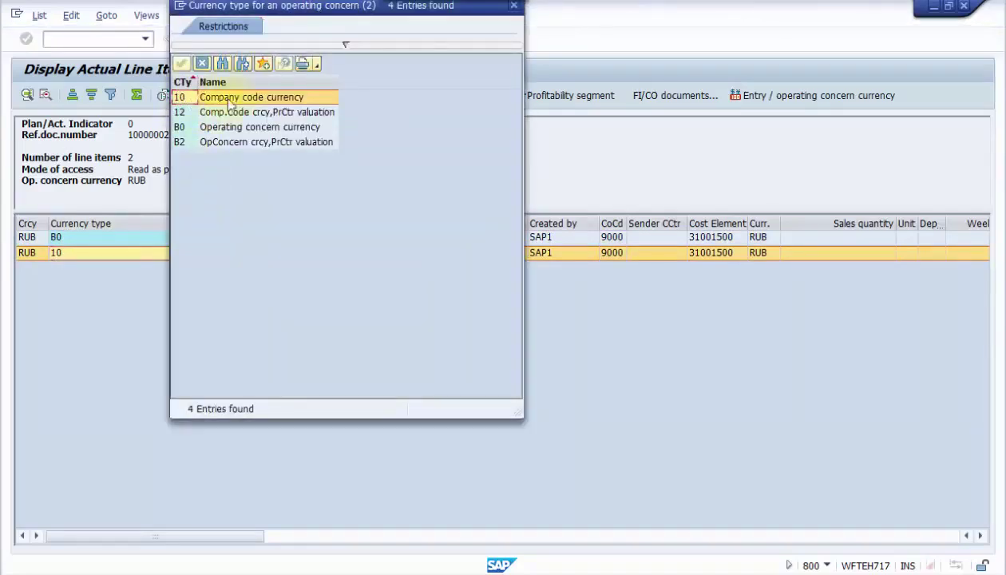
pyautogui.click(514, 8)
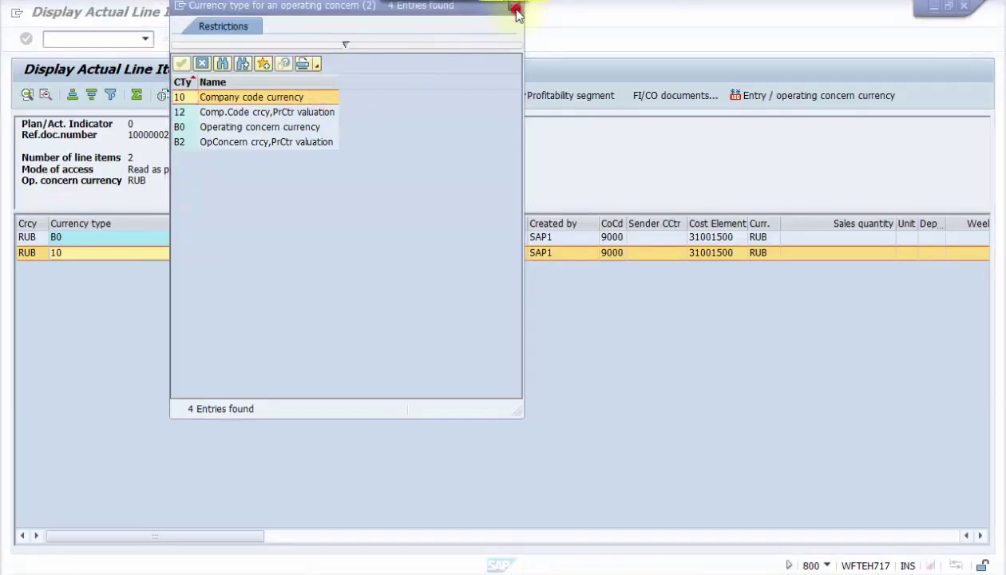
# Step: Compare the currency of both line items and exit the line item report to the SAP Easy Access screen
pyautogui.click(38, 237)
pyautogui.click(40, 253)
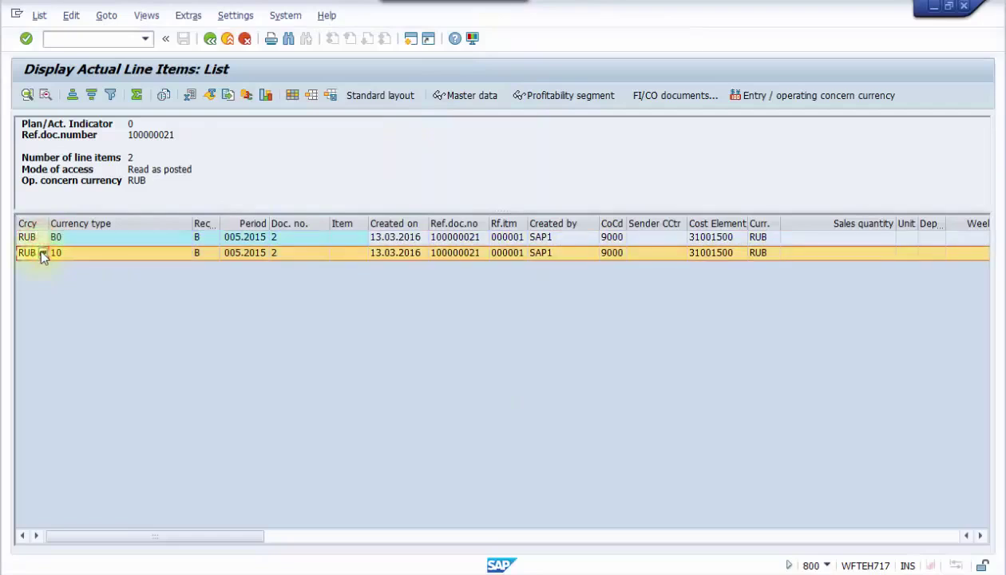
pyautogui.click(211, 43)
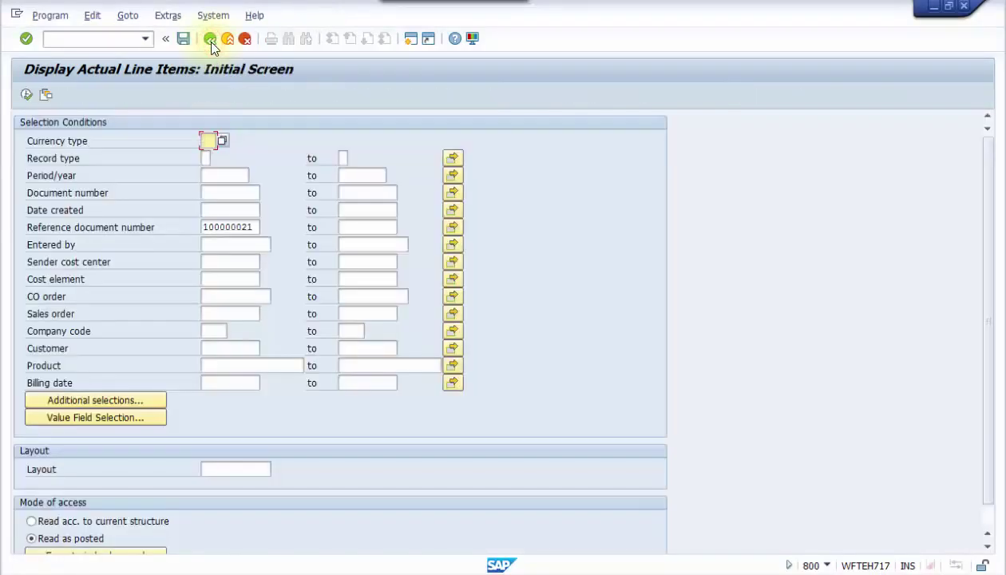
pyautogui.click(211, 43)
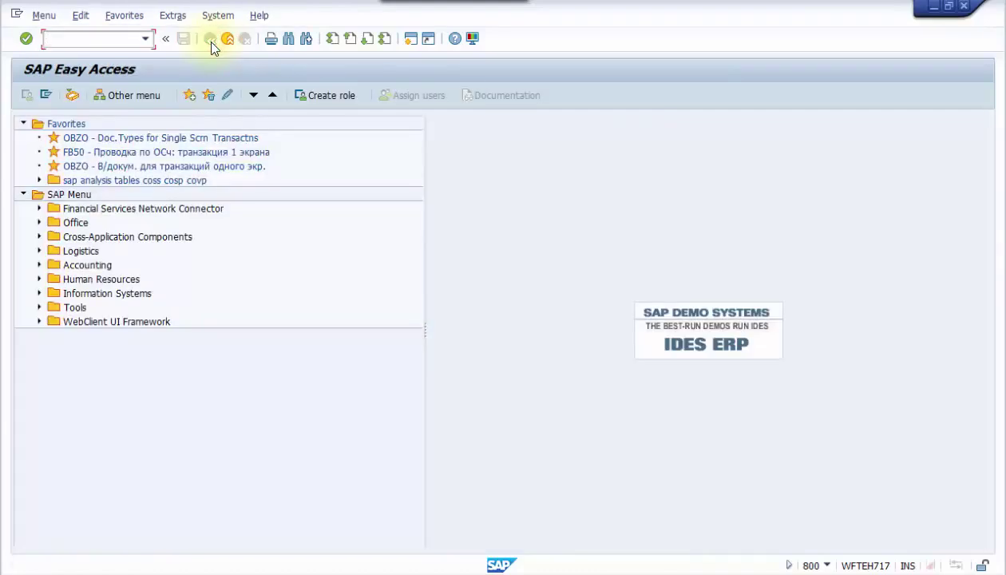